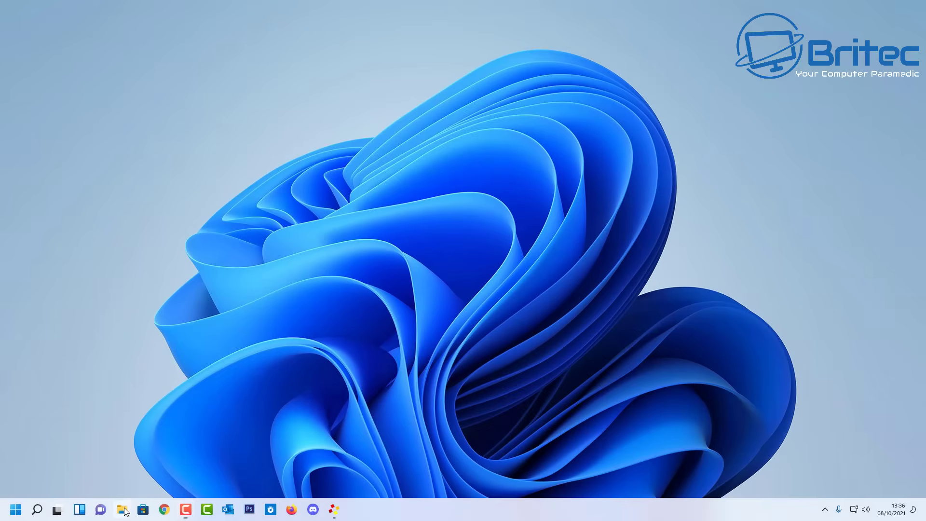
Open This PC, widen the navigation pane, and try Local Disk (P:), dismissing its not-accessible error.
left_click(122, 510)
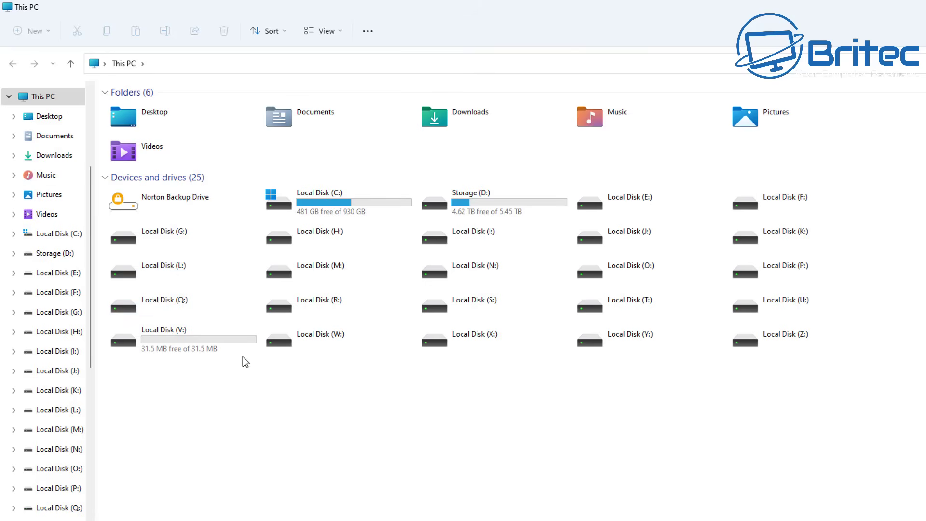
left_click_drag(97, 301, 116, 302)
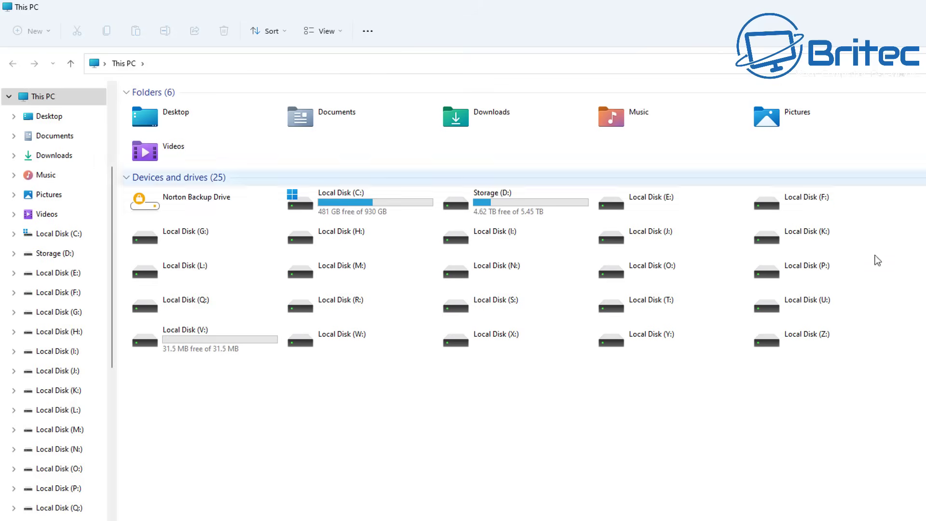
double_click(786, 271)
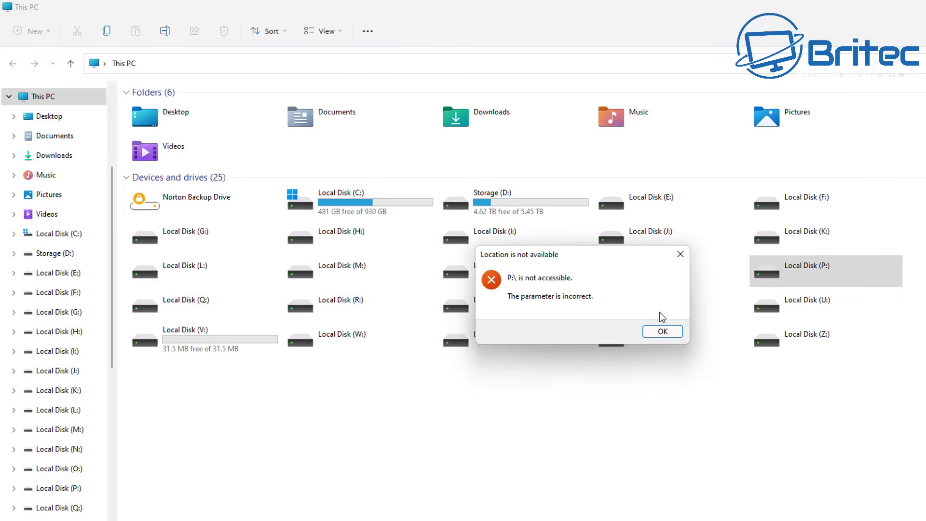
left_click(681, 255)
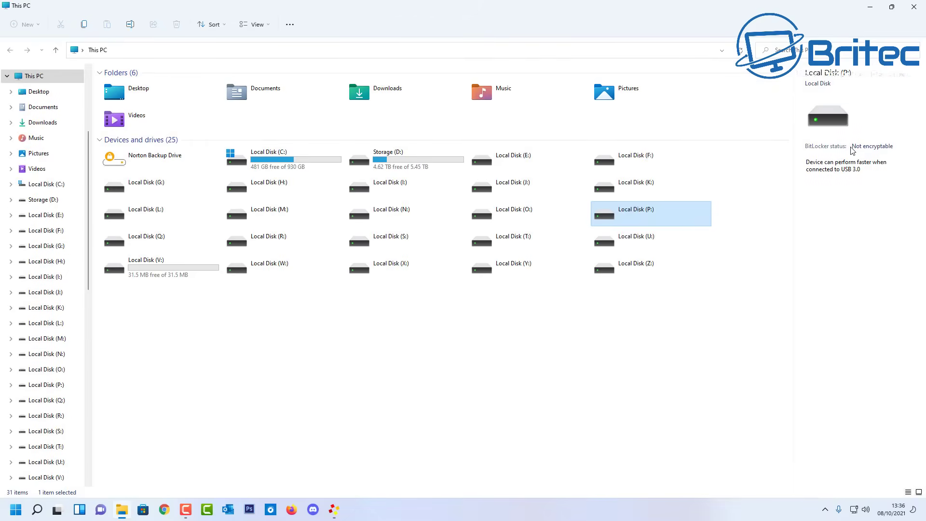
Close File Explorer and scroll through Paragon's Linux File Systems for Windows page toward the £16.99 purchase.
left_click(917, 10)
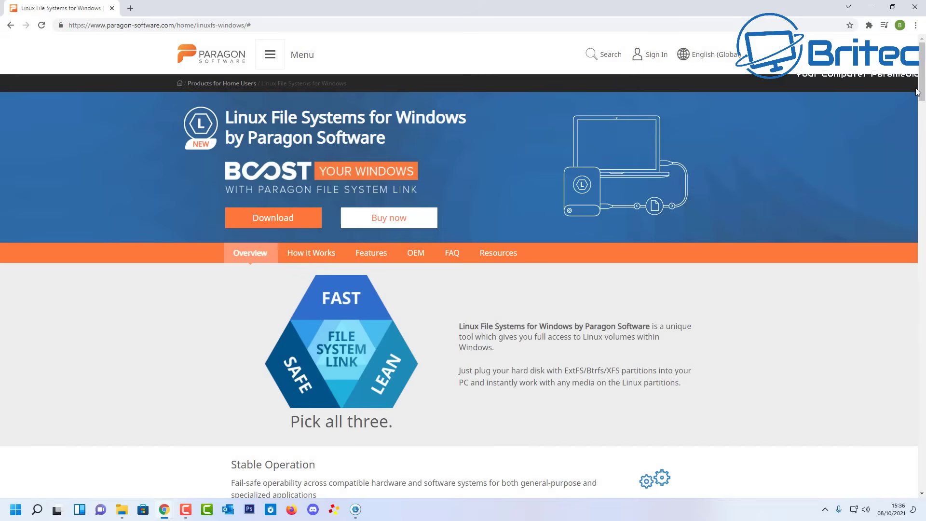
left_click_drag(924, 86, 924, 78)
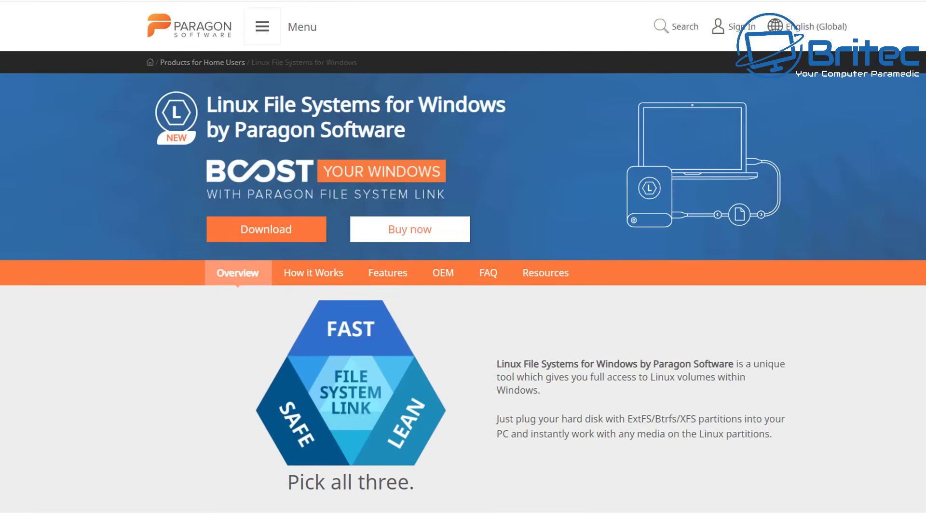
scroll(308, 171, "down", 5)
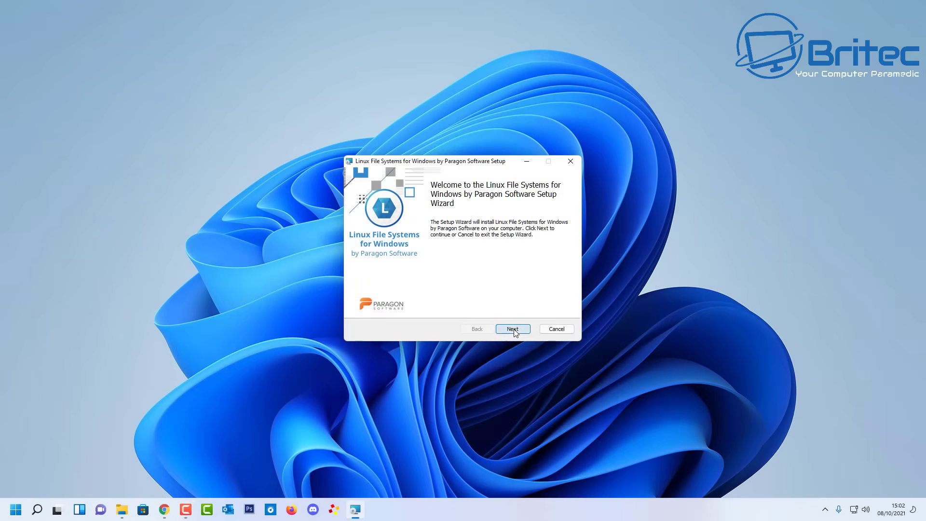
Install Linux File Systems for Windows, accepting the licence, privacy page and default installation options.
left_click(513, 329)
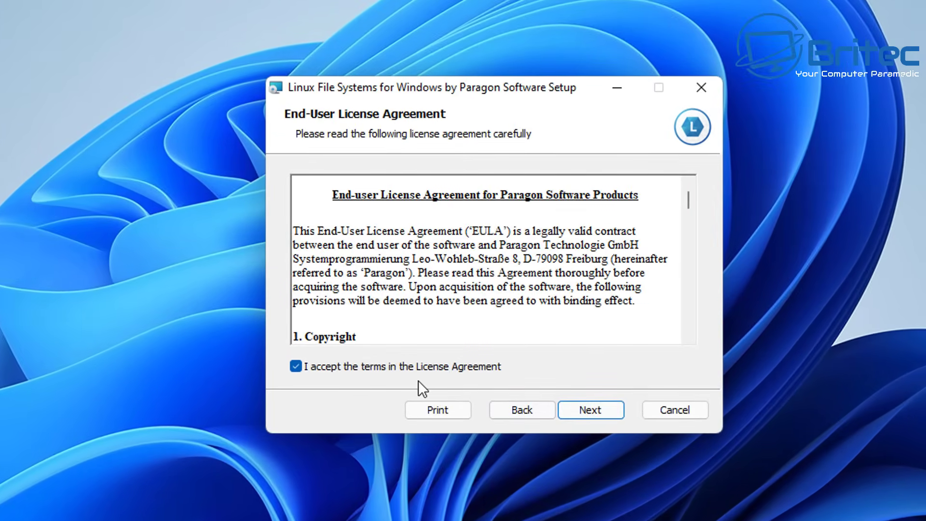
left_click(600, 417)
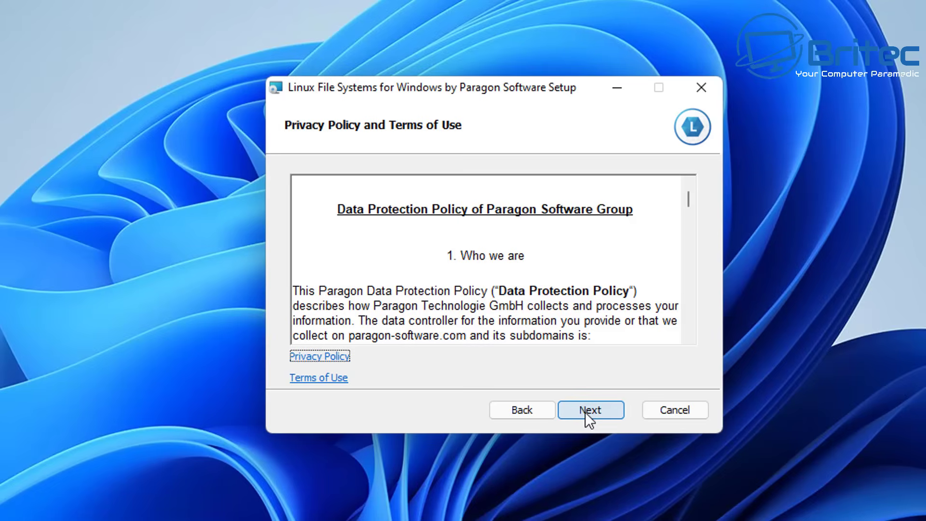
left_click(585, 412)
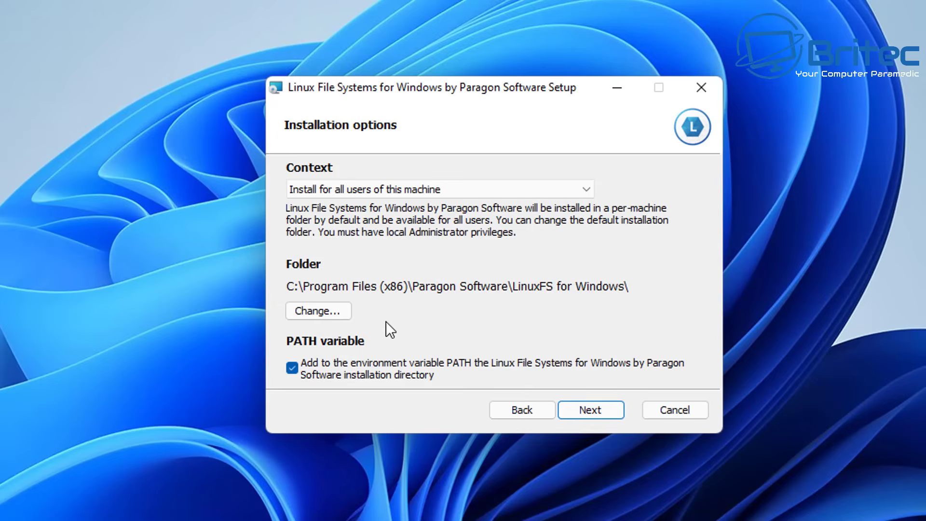
left_click(591, 409)
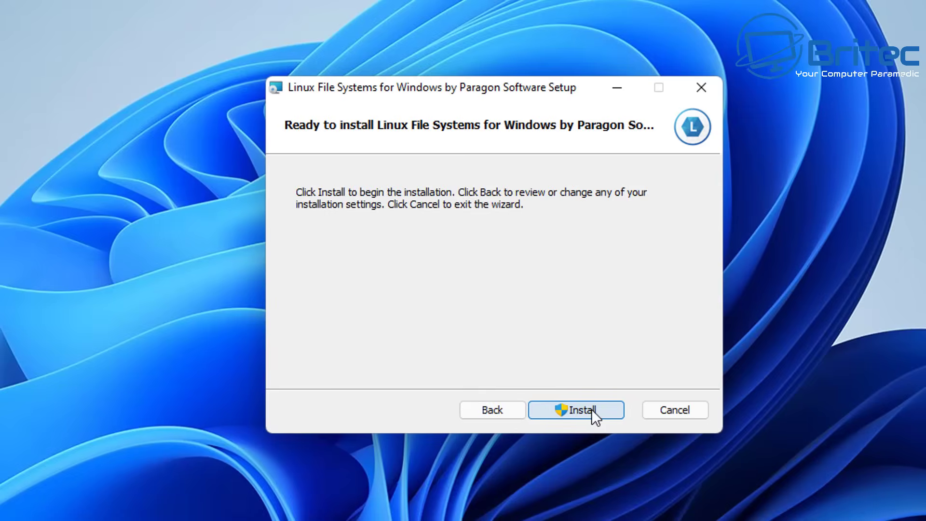
left_click(591, 409)
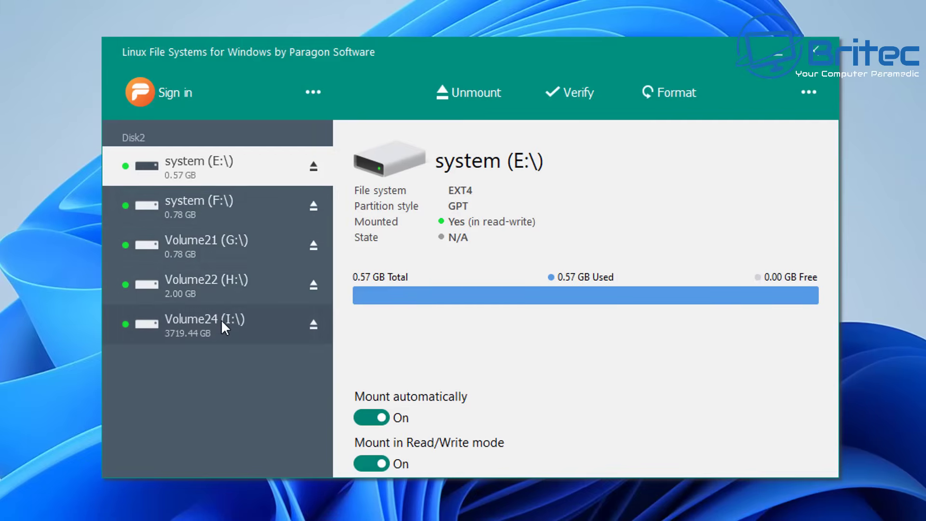
Check the 3719.44 GB Volume24 (I:\) ext4 details, then bring up This PC with Win+E.
left_click(183, 336)
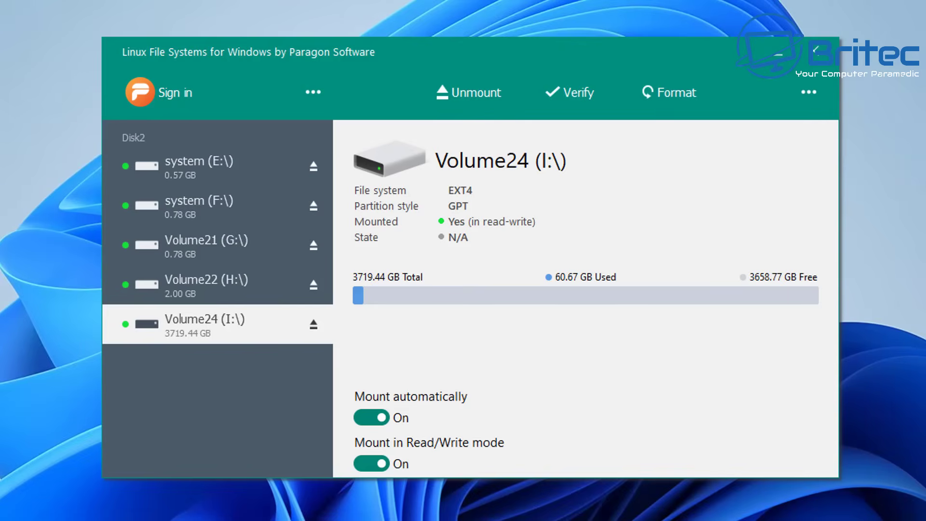
key("super+e")
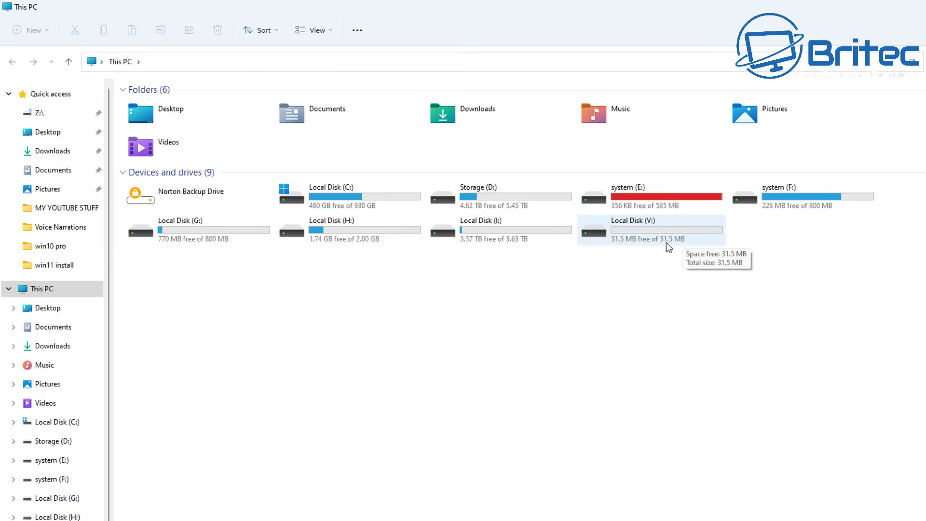
Browse Local Disk (I:)'s backups and data folders, then return to This PC.
double_click(498, 234)
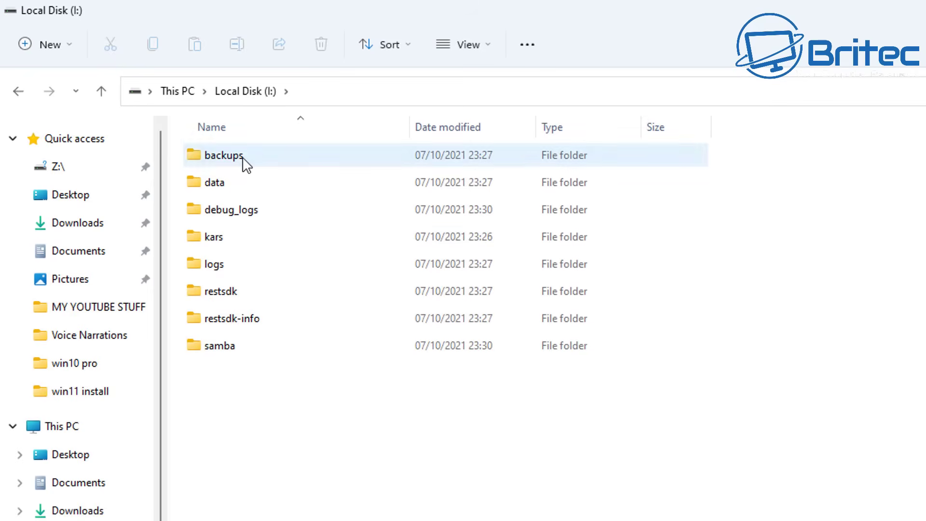
double_click(244, 159)
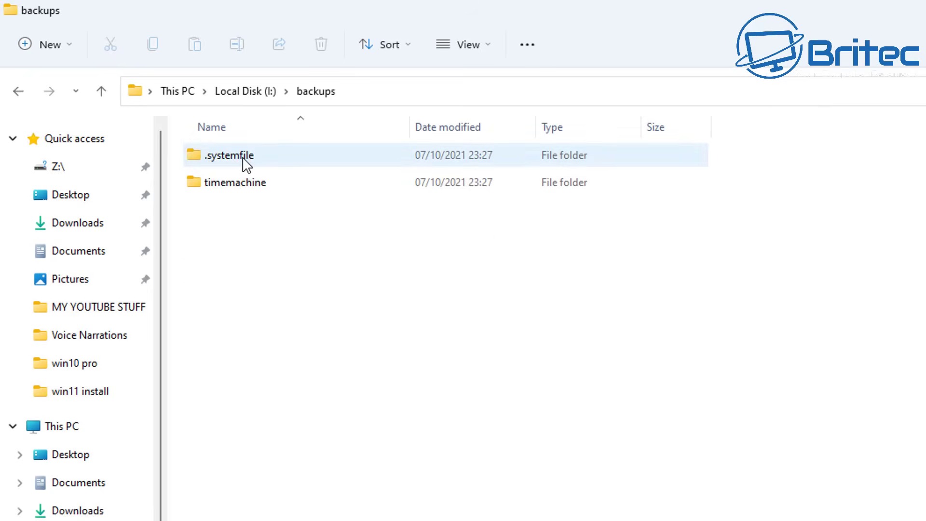
left_click(19, 92)
left_click(218, 188)
double_click(218, 188)
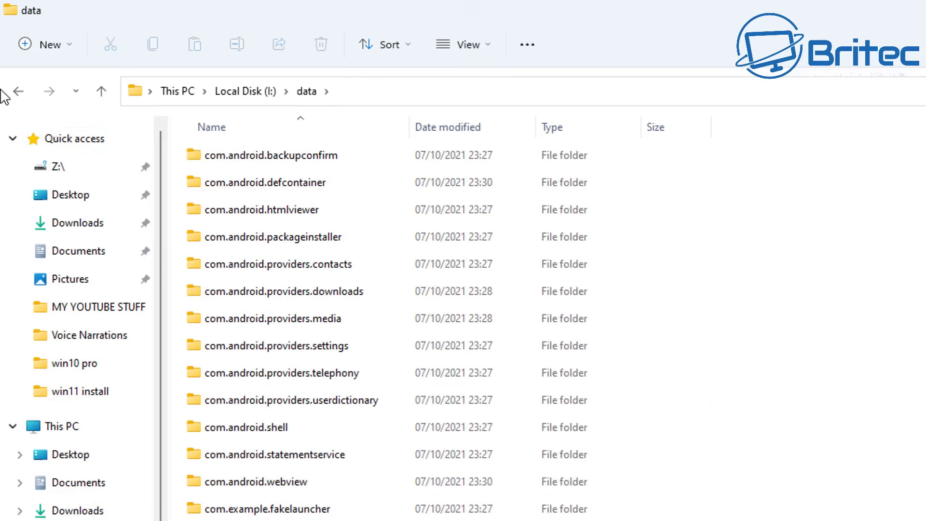
left_click(18, 92)
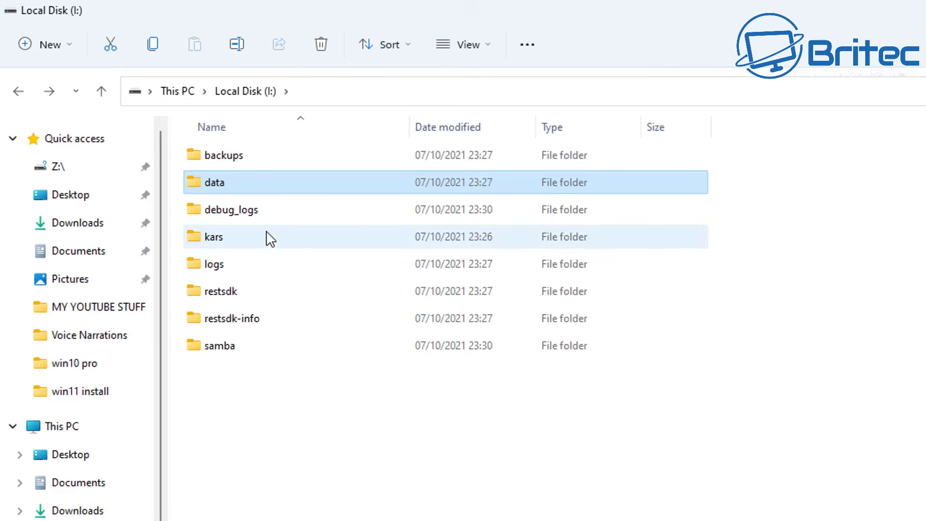
left_click(16, 91)
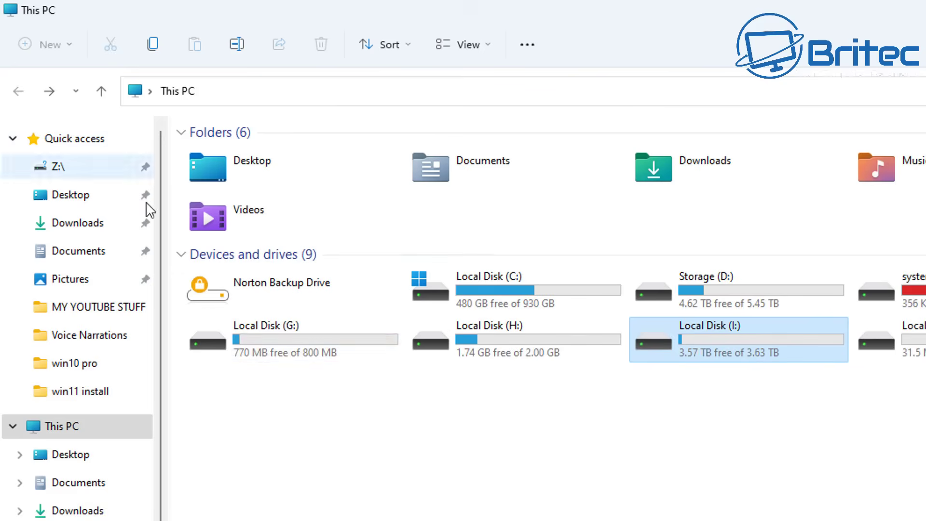
Open Local Disk (H:) media\0 Movies folder, then go back to media\0.
double_click(523, 354)
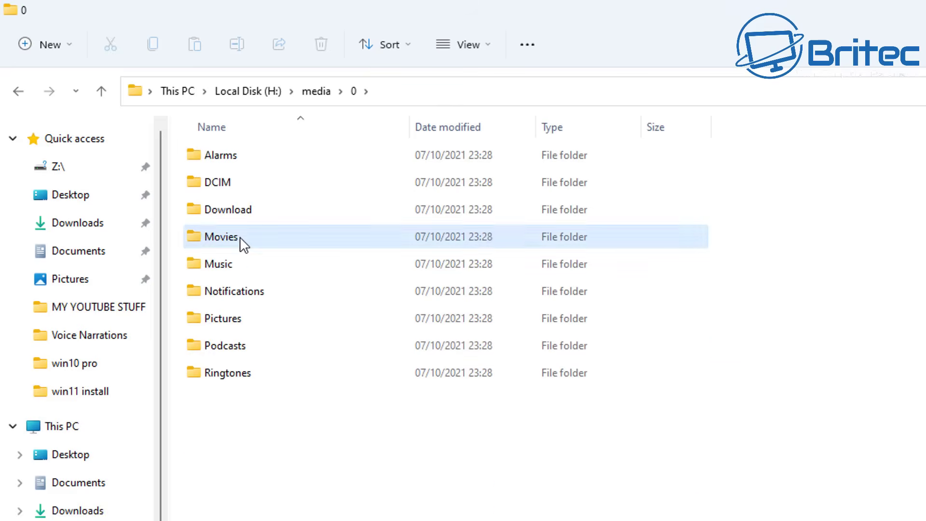
double_click(240, 244)
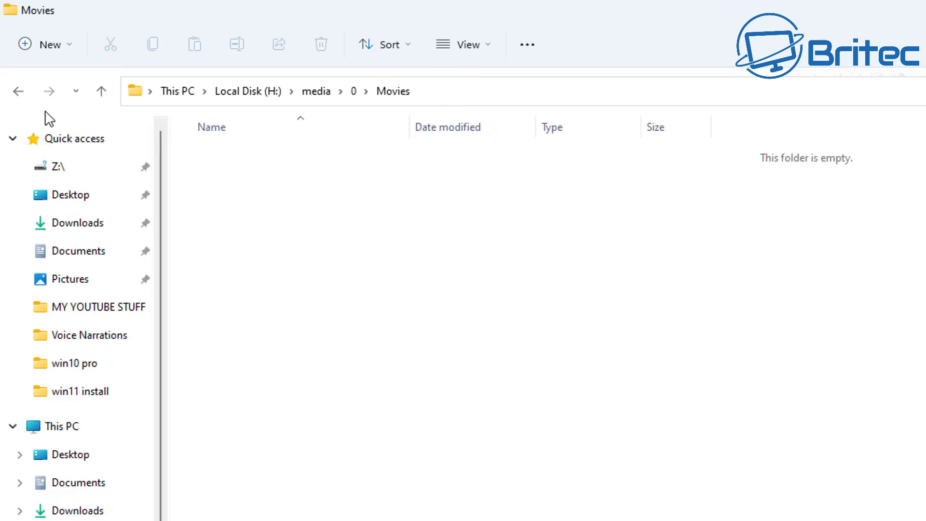
left_click(19, 91)
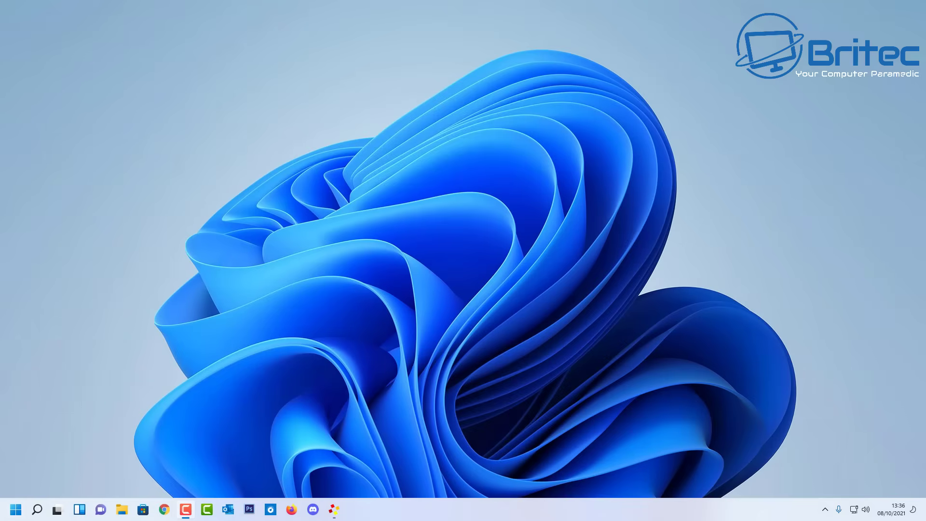
Launch GetDataBack Pro and scan the 3.64 TB DISK2 for file systems.
left_click(334, 509)
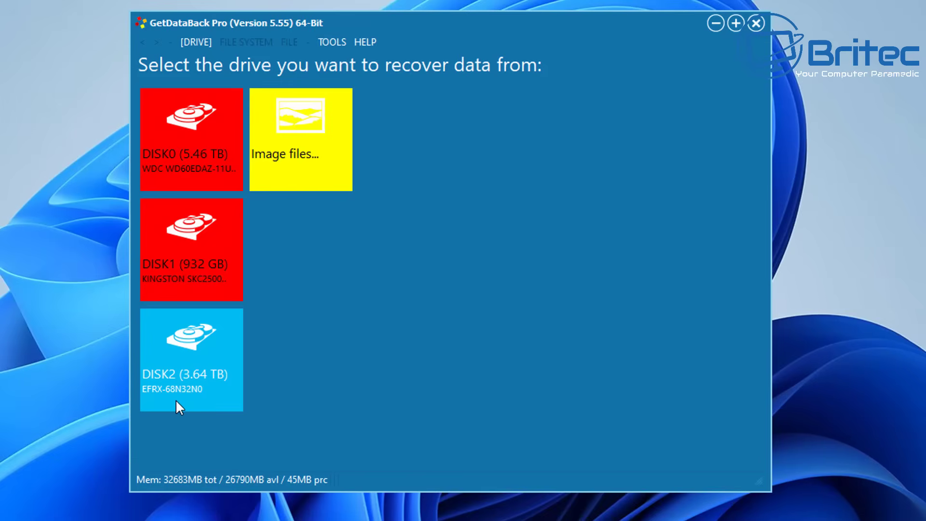
left_click(199, 375)
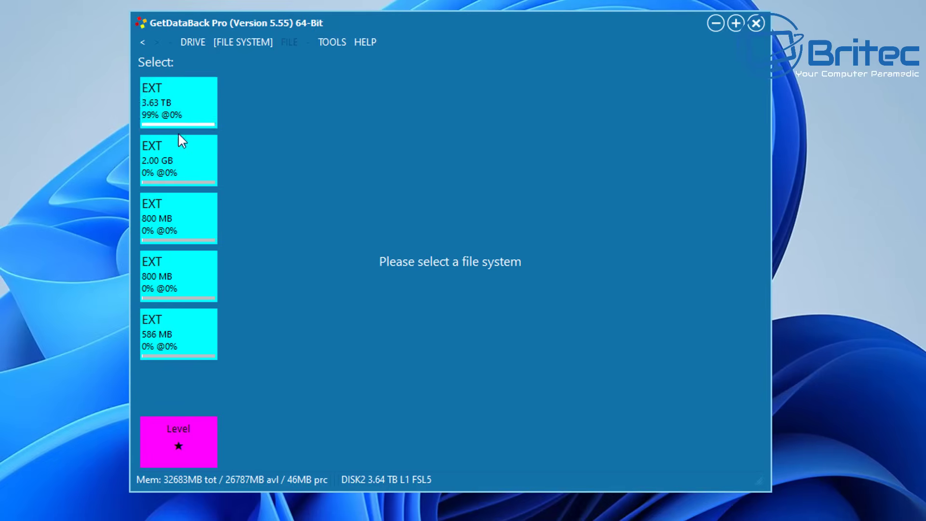
Load the 3.63 TB EXT file system's folder tree and show the recovery Level options.
left_click(189, 100)
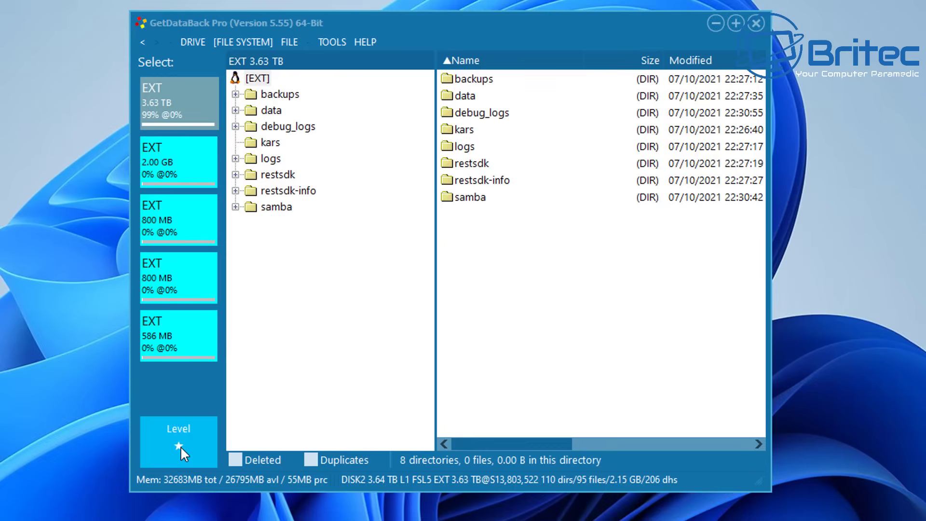
left_click(181, 445)
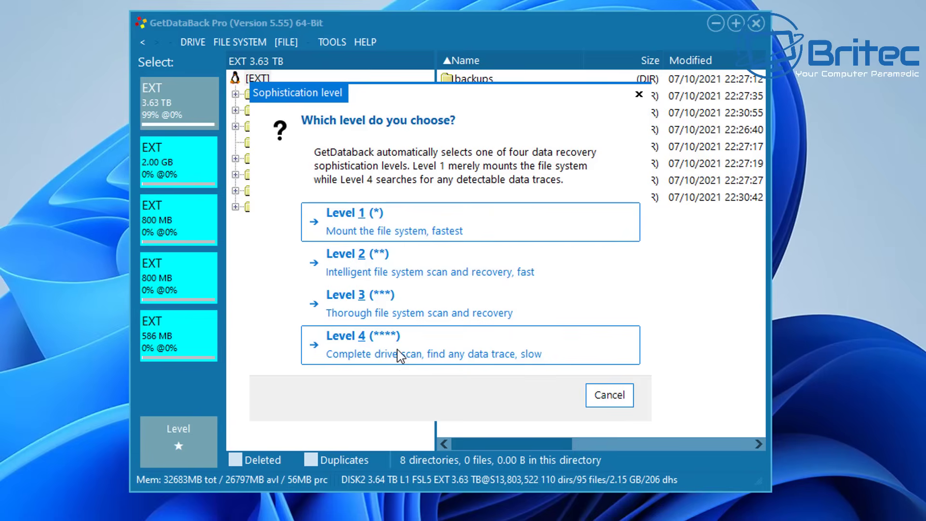
Choose Level 3 (***) thorough file system scan and recovery for DISK2.
left_click(391, 316)
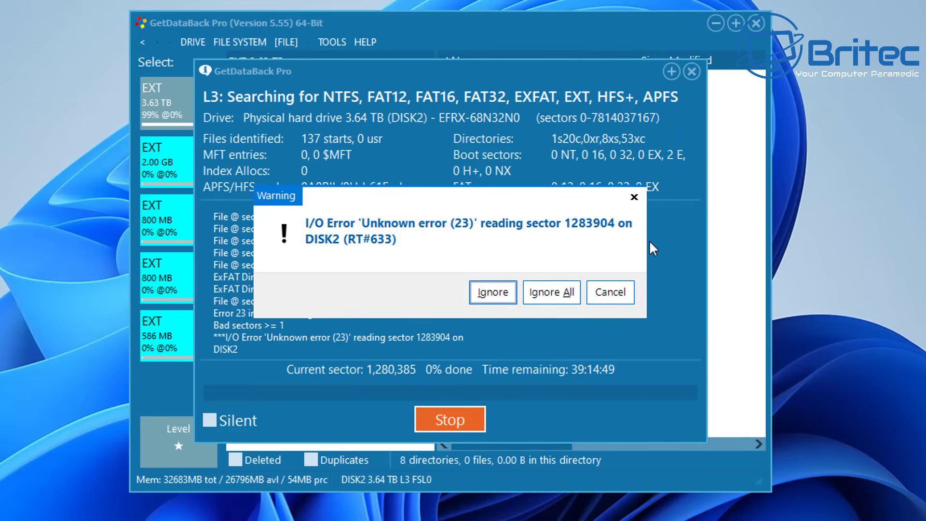
Ignore two unreadable-sector I/O errors, then choose Ignore All so the scan finishes.
left_click(498, 298)
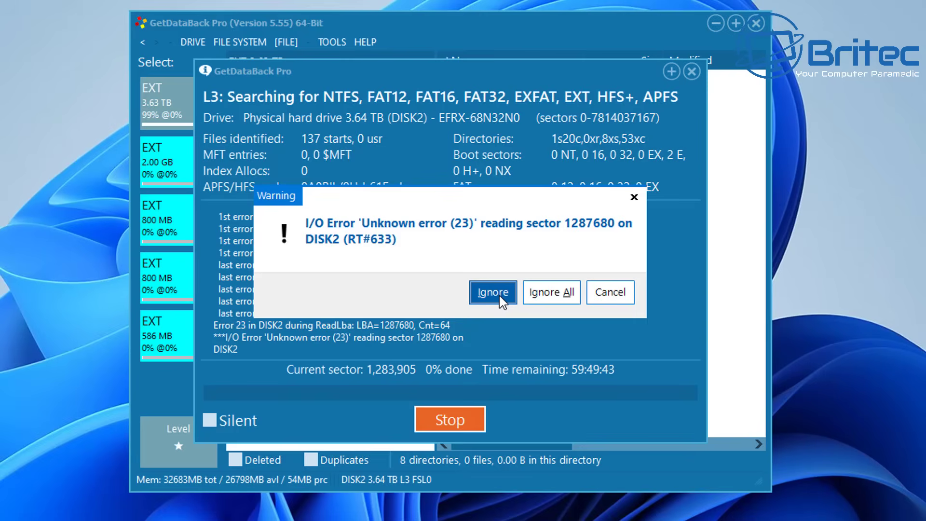
left_click(498, 295)
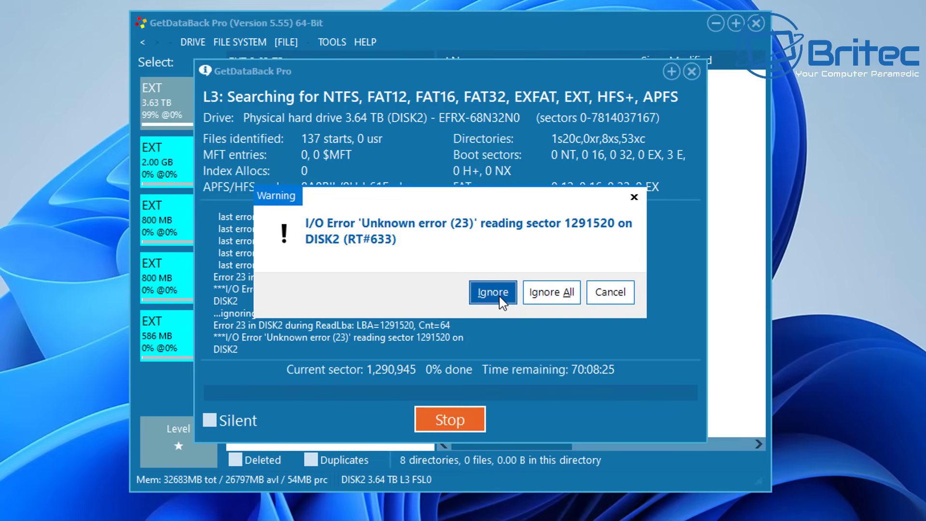
left_click(554, 295)
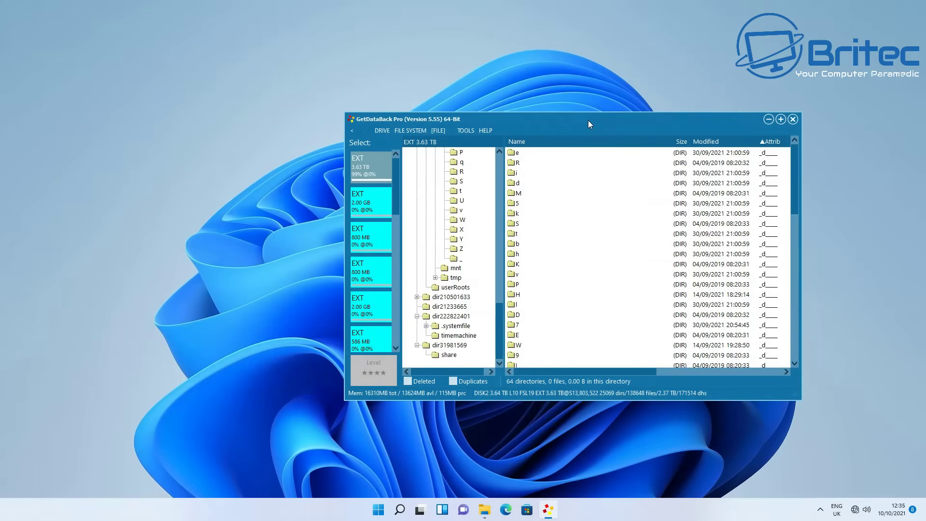
Open a files folder in the recovered tree to view its subfolders.
left_click_drag(589, 124, 523, 120)
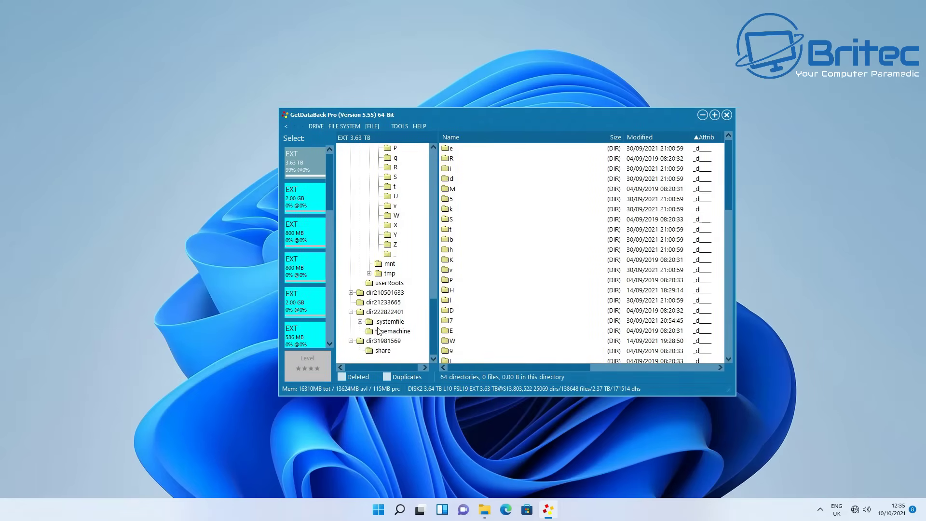
scroll(388, 311, "up", 5)
scroll(388, 311, "down", 10)
double_click(388, 316)
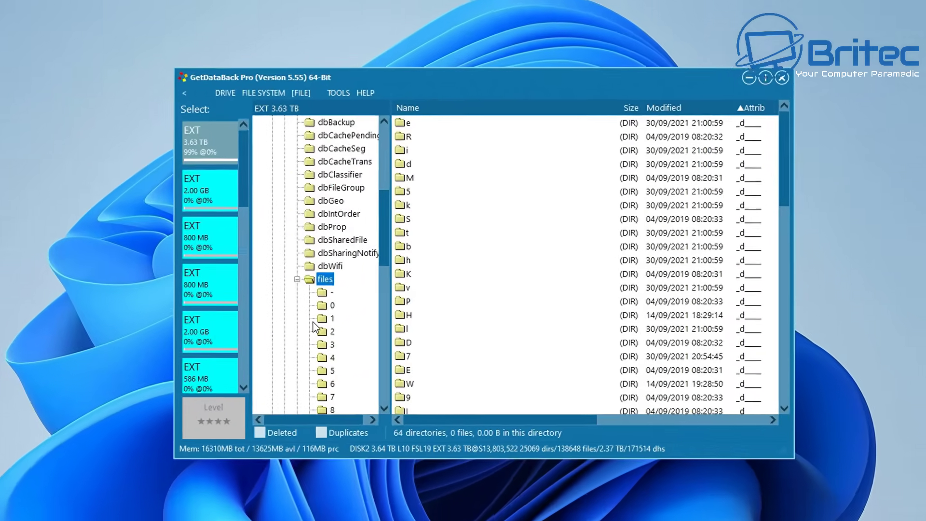
scroll(314, 328, "up", 2)
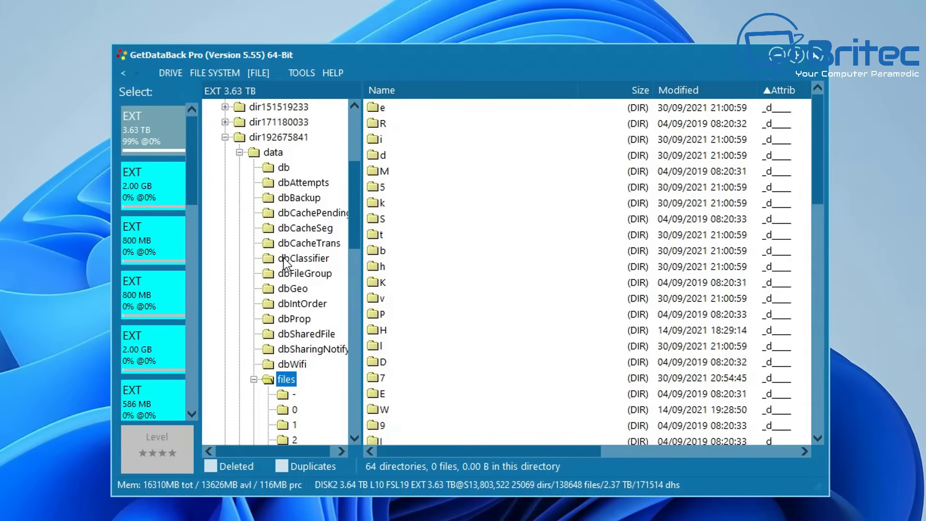
scroll(284, 265, "up", 4)
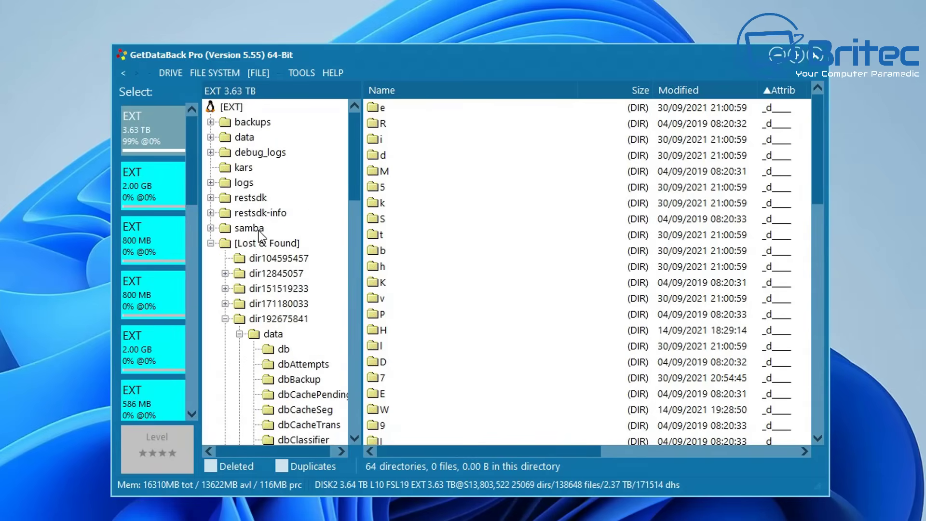
Navigate Lost & Found > dir192675841 > data > files to list its 64 subfolders.
left_click(211, 244)
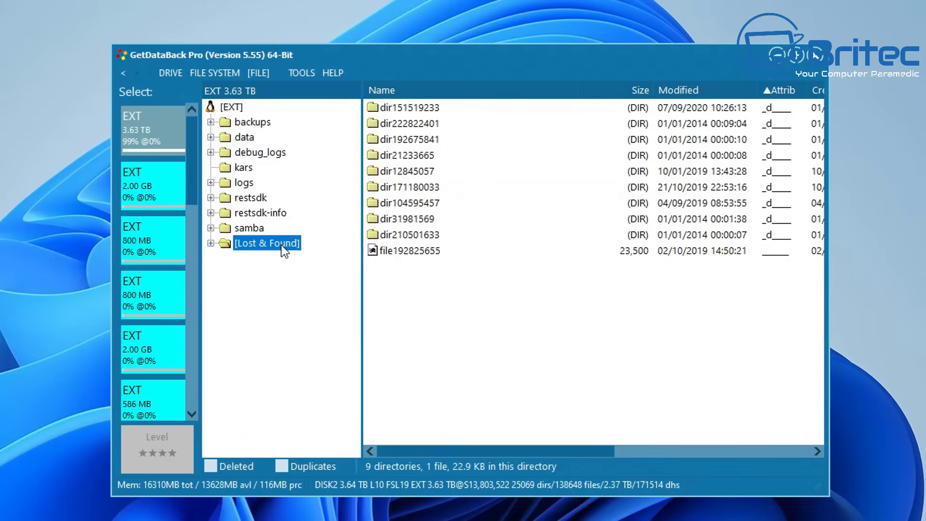
double_click(406, 140)
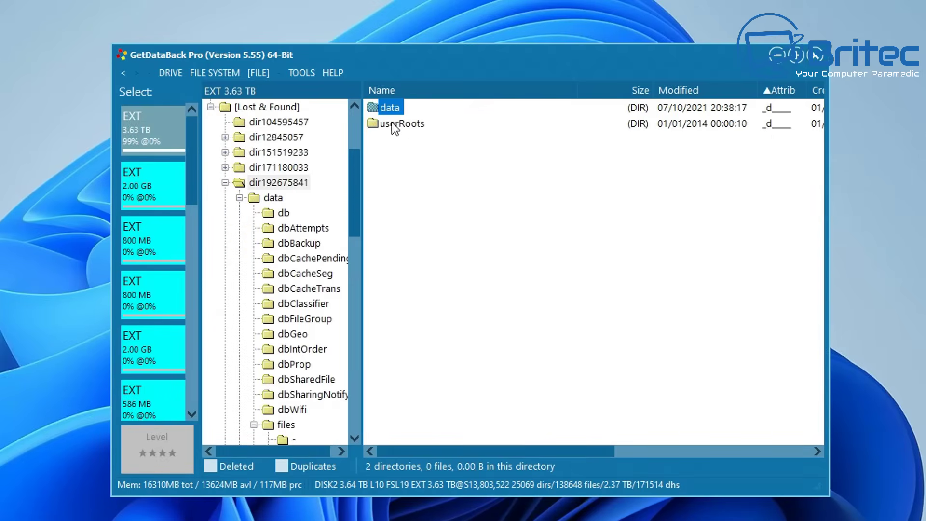
double_click(390, 109)
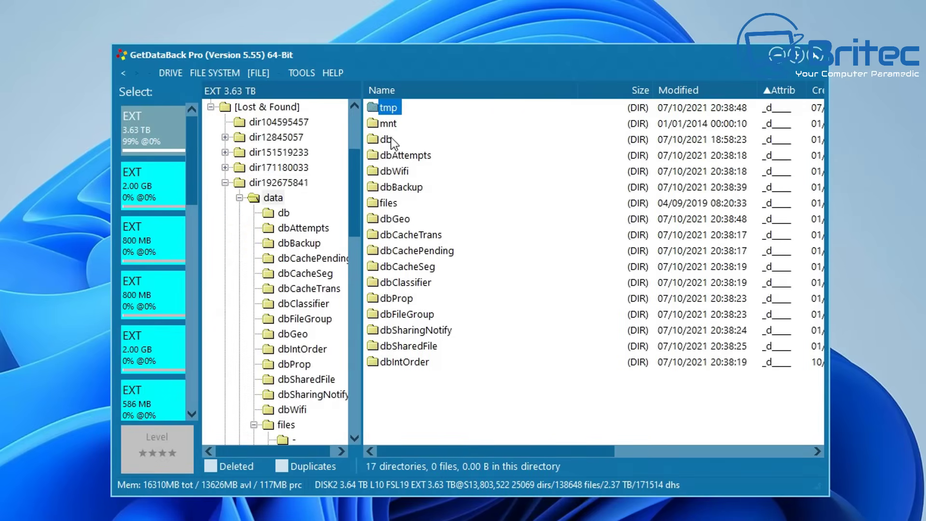
double_click(384, 202)
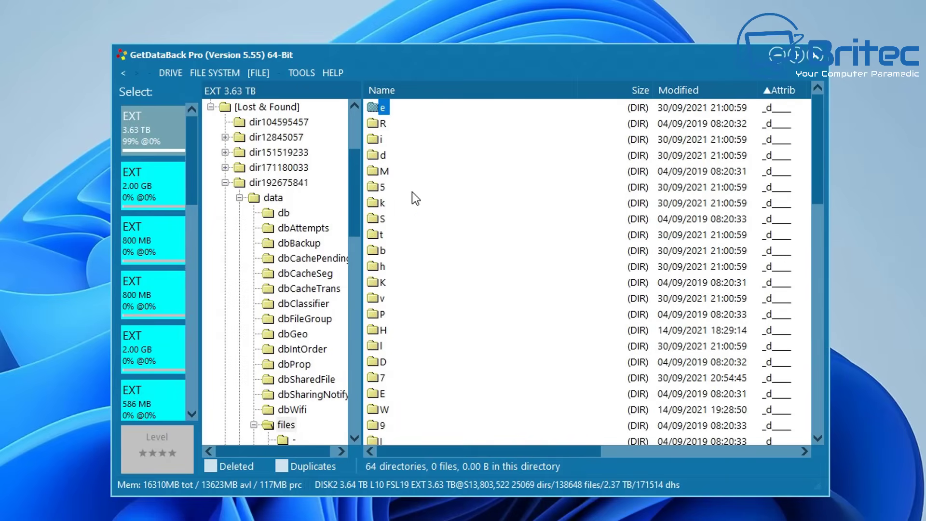
scroll(418, 193, "down", 13)
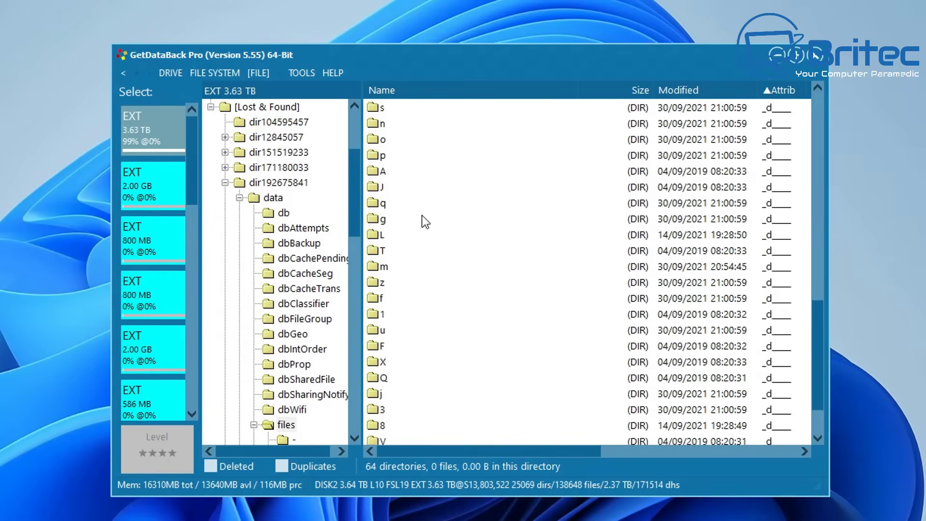
scroll(418, 227, "up", 9)
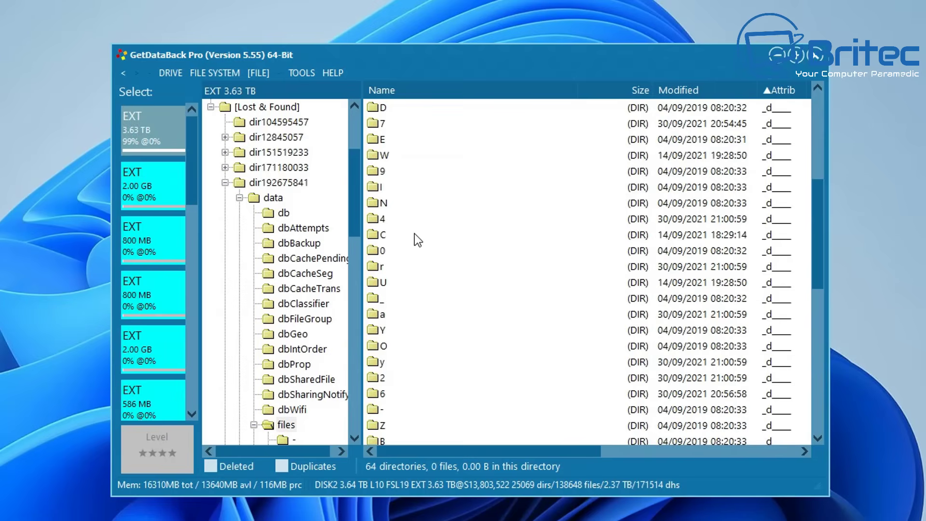
Select folders N and D, then list the 2873 files in subfolder 3.
left_click(378, 205, "ctrl")
scroll(396, 193, "up", 4)
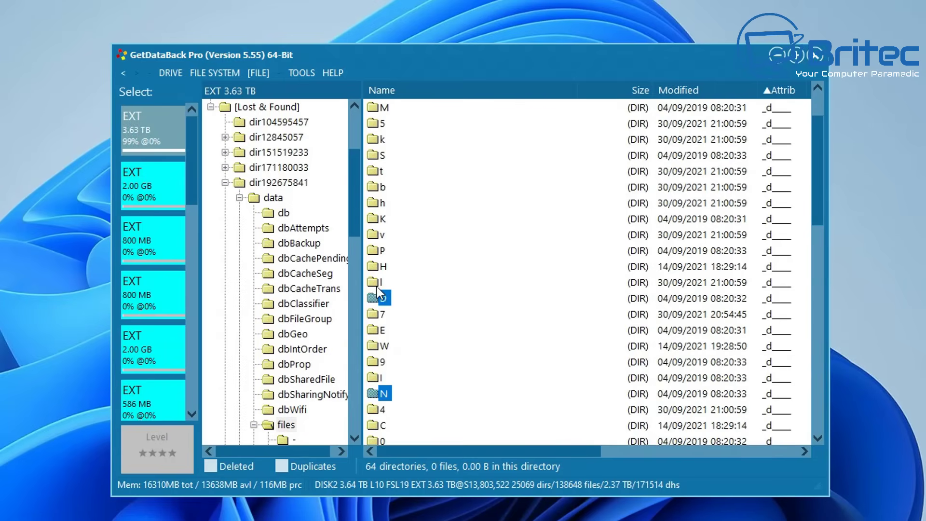
left_click(383, 298)
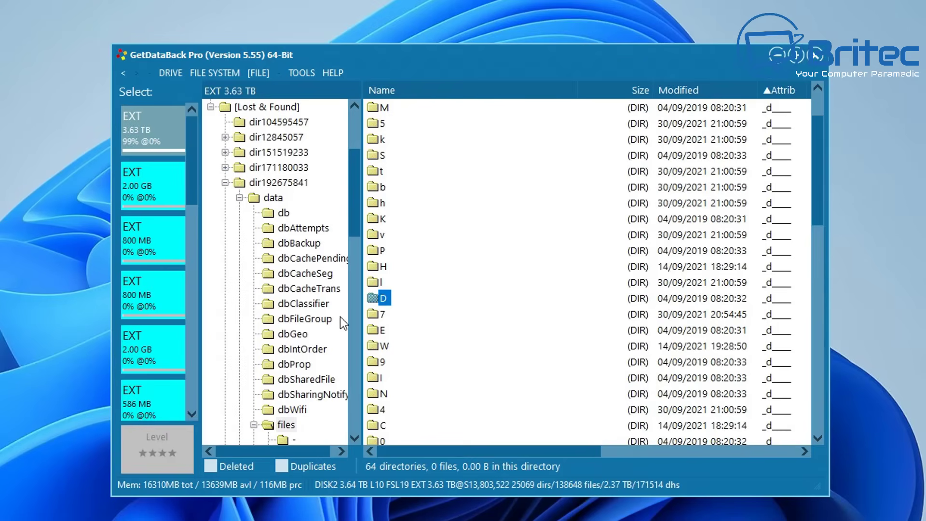
scroll(328, 377, "down", 3)
left_click(284, 367)
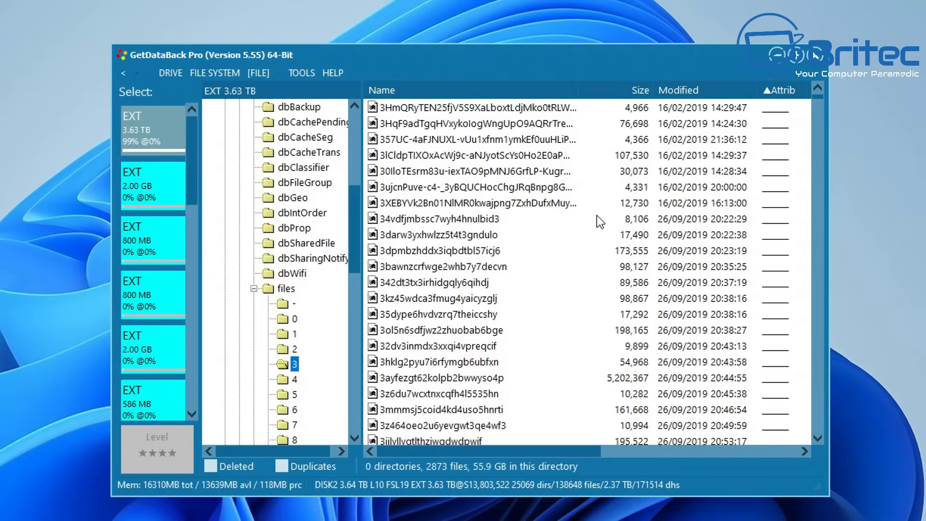
Select the 4.96 MB file 3ayfezgt62kolpb2bwwyso4p in folder 3 and open its context menu.
scroll(590, 244, "down", 1)
left_click(493, 332)
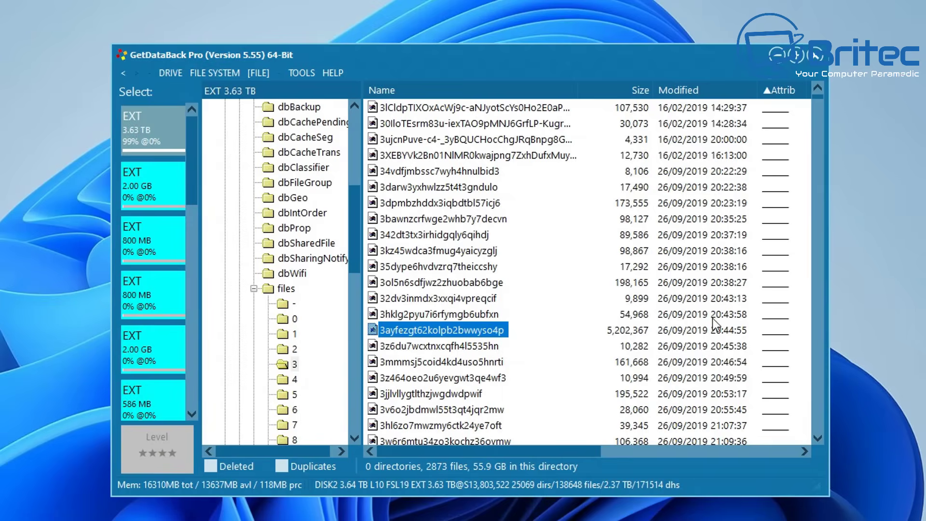
right_click(480, 331)
Show Info for 3ayfezgt62kolpb2bwwyso4p, move the File Details dialog aside, then close it with Ok.
left_click(501, 340)
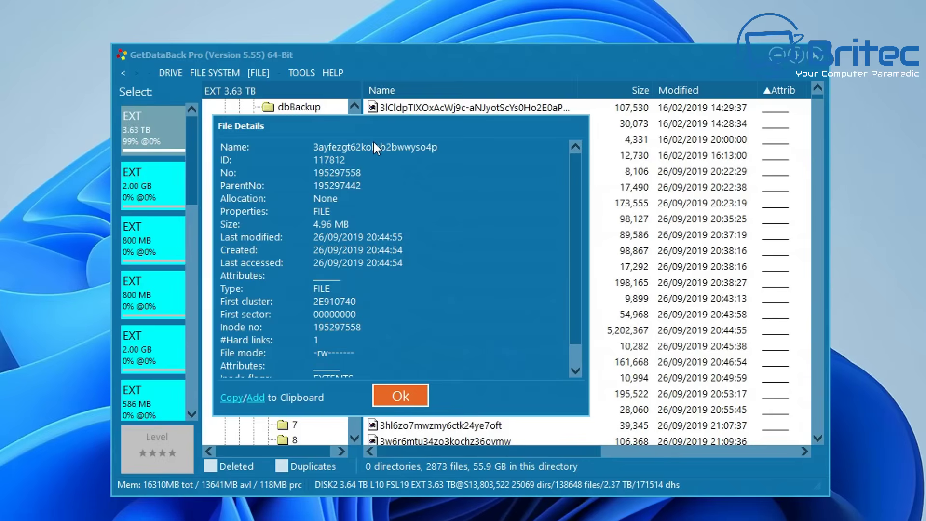
left_click_drag(374, 130, 460, 134)
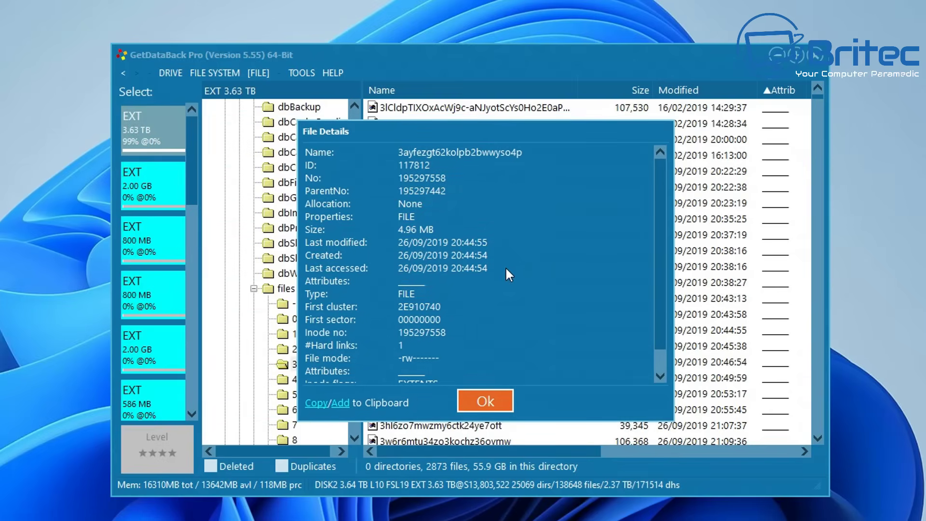
scroll(505, 267, "down", 1)
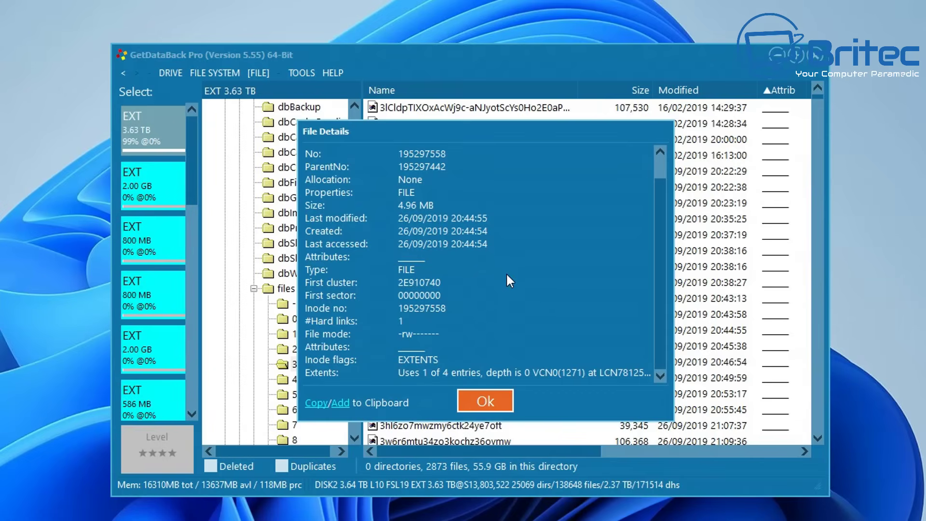
scroll(468, 369, "up", 2)
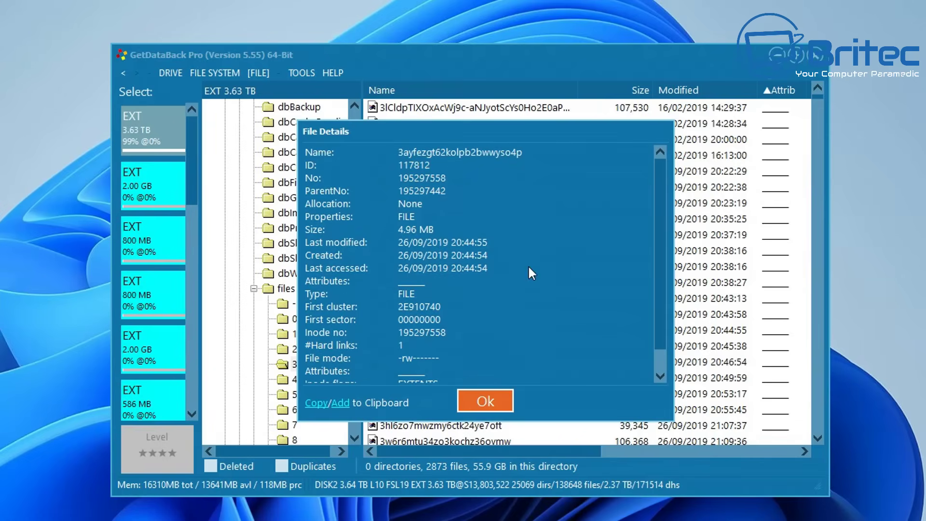
left_click(491, 399)
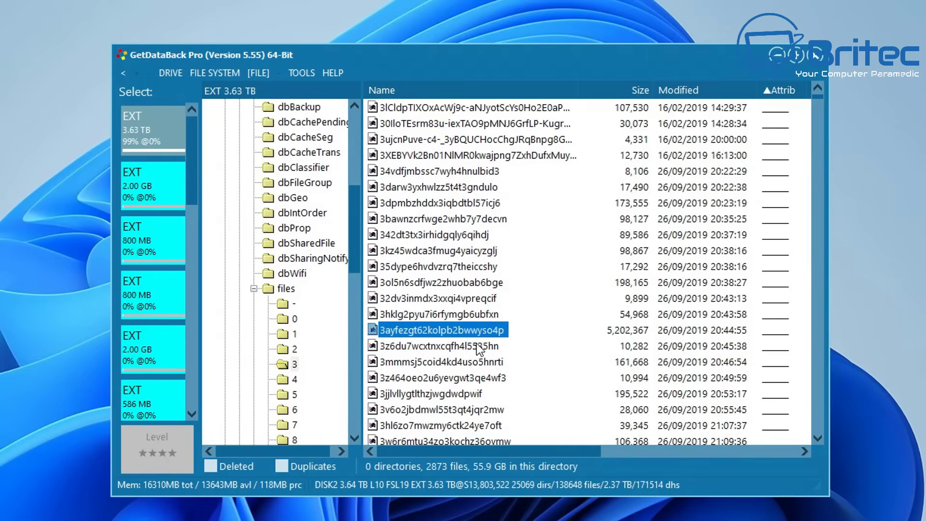
Scroll down through folder 3's list of 2873 recovered files.
scroll(475, 345, "down", 2)
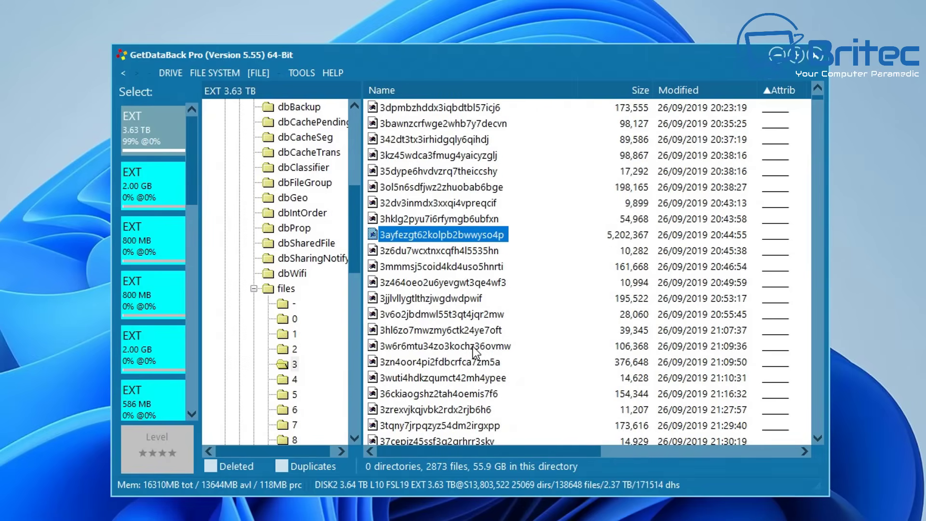
scroll(473, 349, "down", 7)
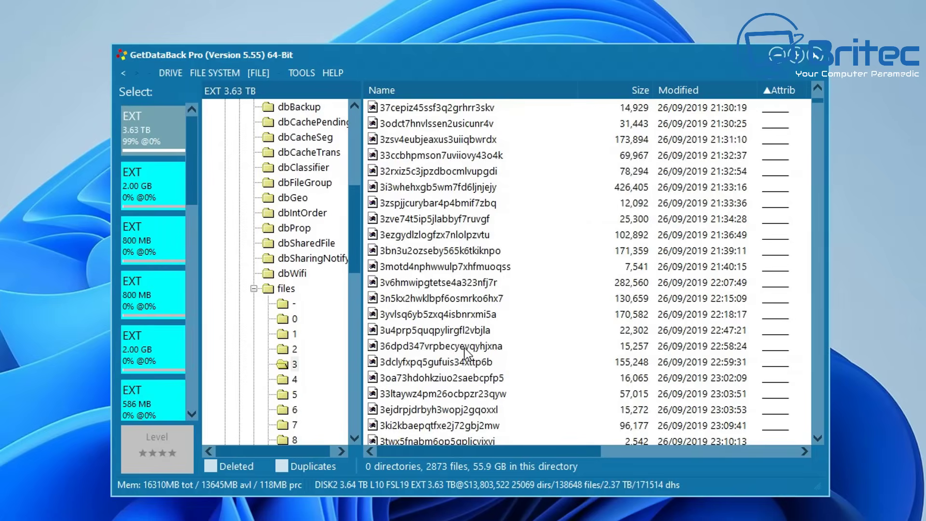
scroll(465, 352, "down", 6)
scroll(471, 355, "down", 3)
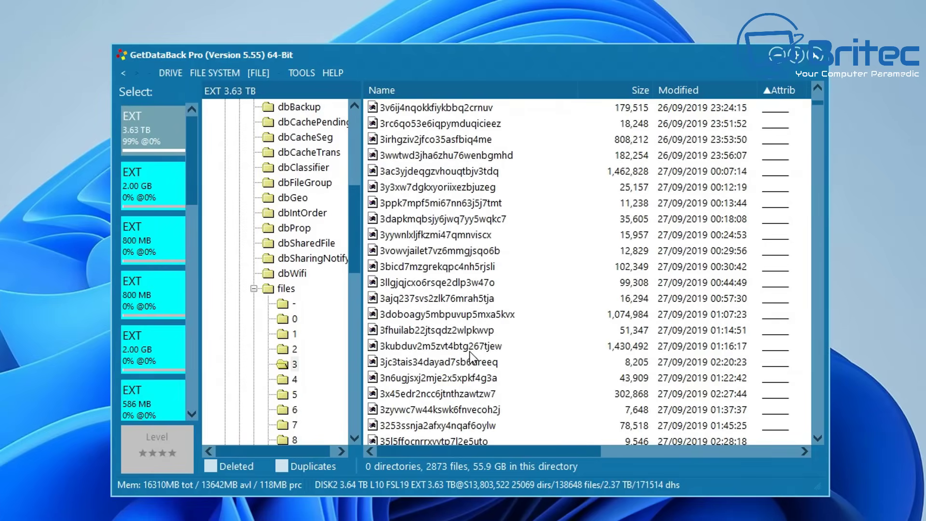
scroll(471, 355, "down", 5)
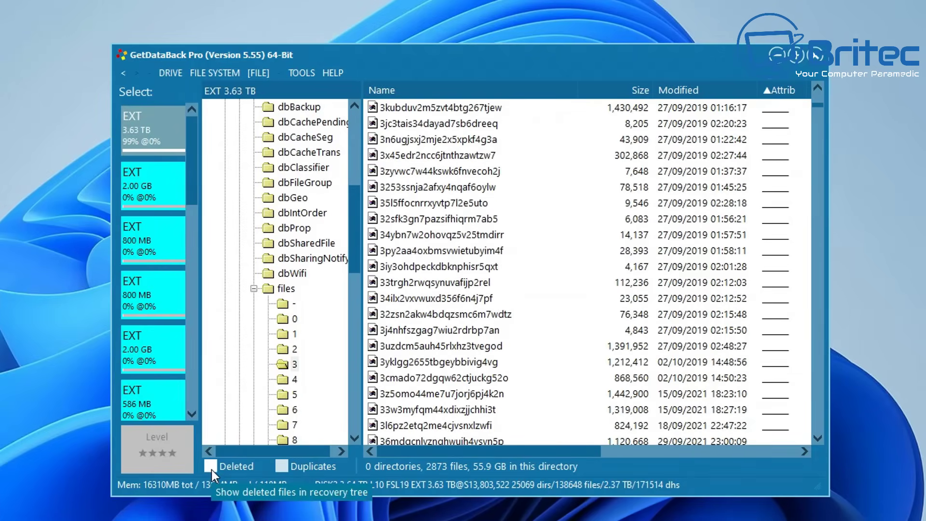
Browse files, tmp and userRoots, then expand dir210501633 and its upload folder.
left_click(254, 289)
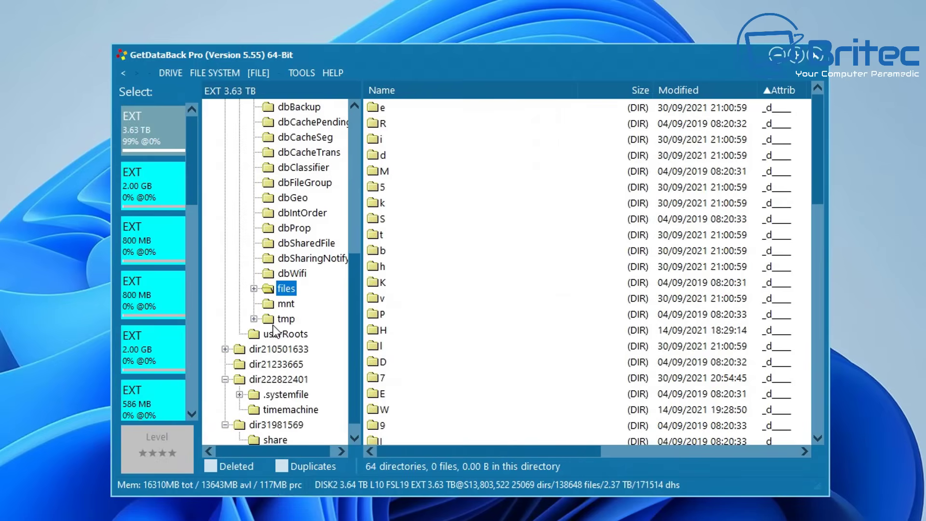
left_click(254, 319)
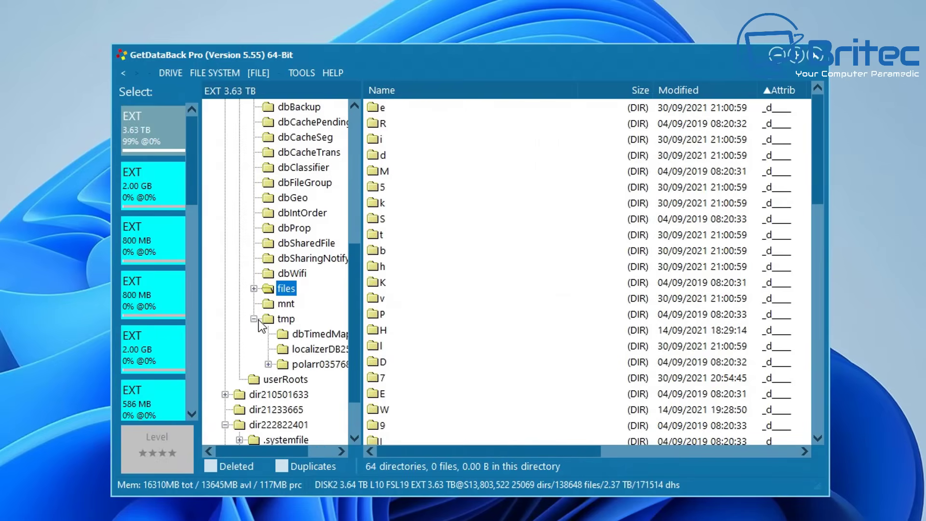
left_click(254, 319)
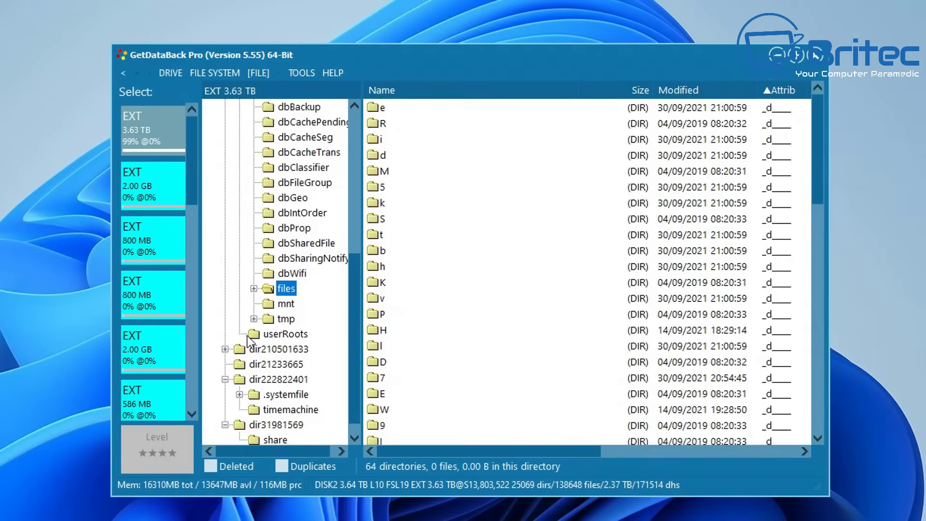
left_click(254, 334)
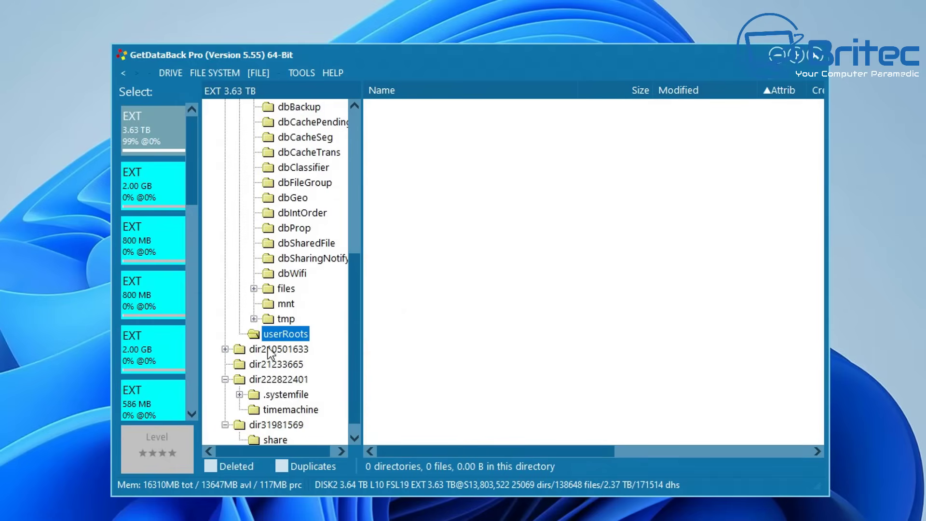
left_click(253, 350)
left_click(225, 349)
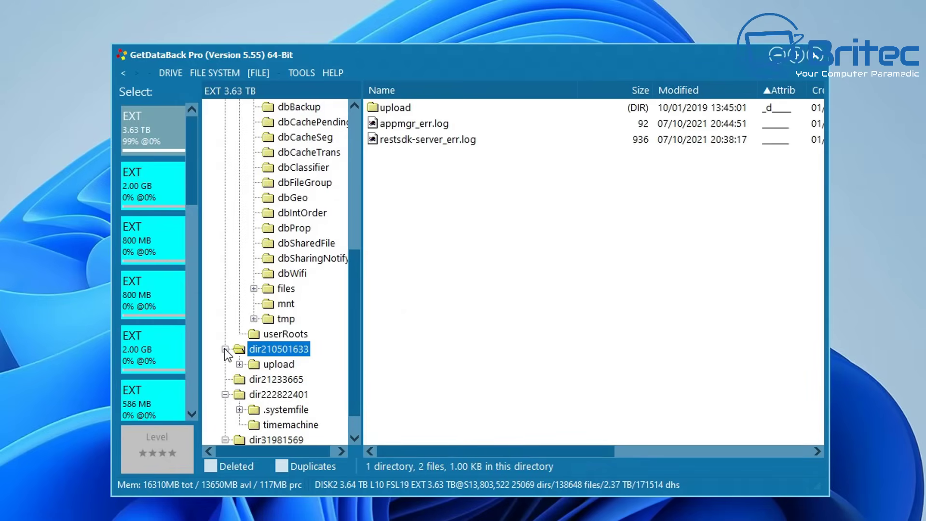
left_click(270, 365)
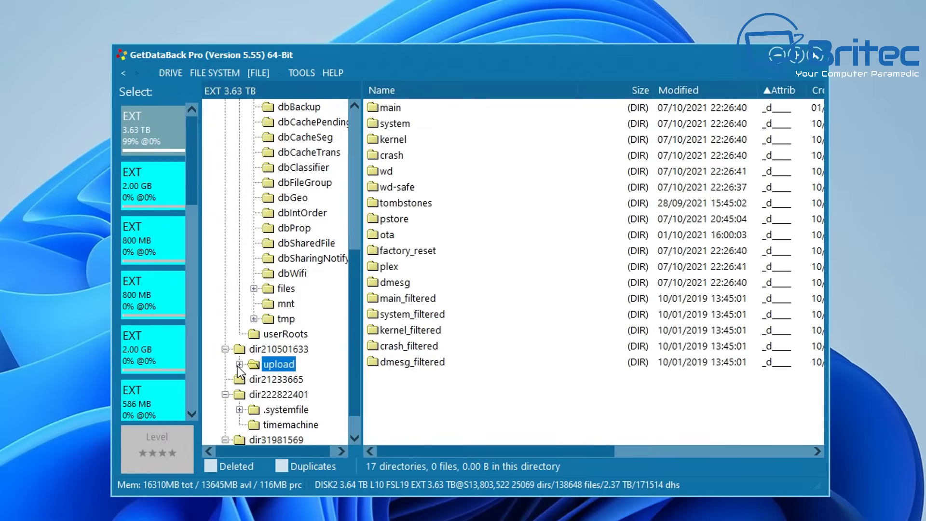
double_click(386, 267)
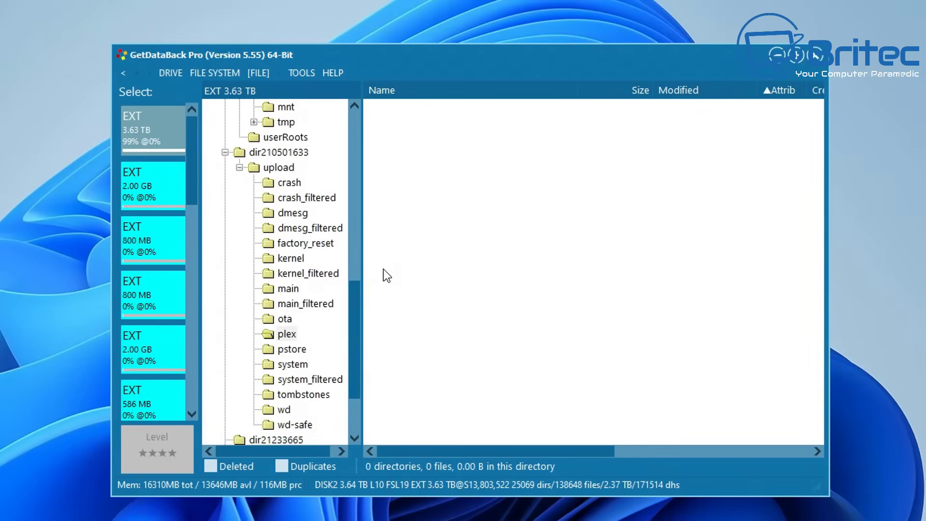
scroll(294, 377, "down", 2)
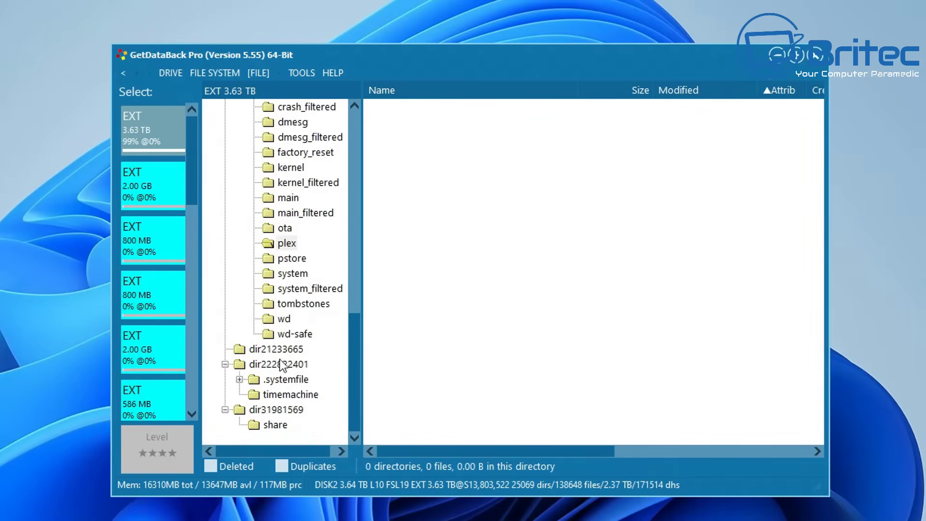
View dir21233665, dir222822401, .systemfile, timemachine, dir31981569 and the empty share folder.
left_click(275, 356)
left_click(276, 367)
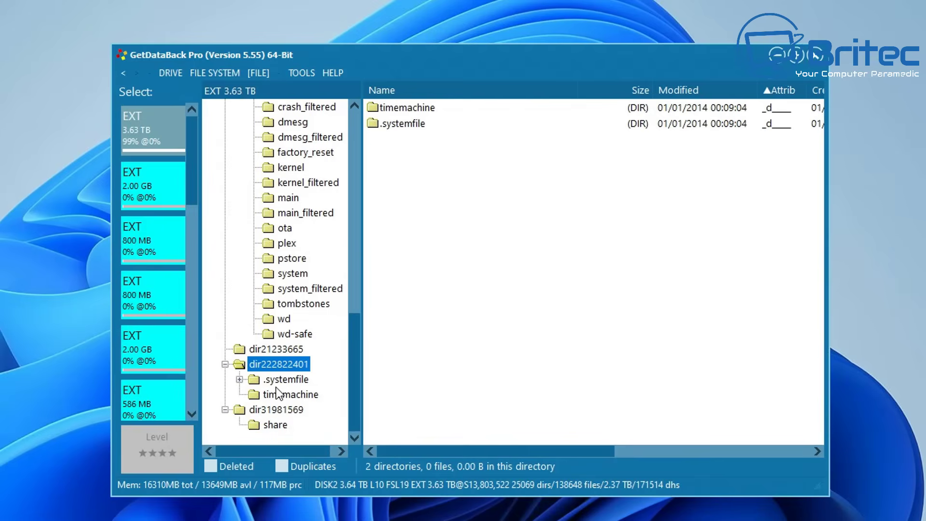
left_click(285, 384)
left_click(280, 394)
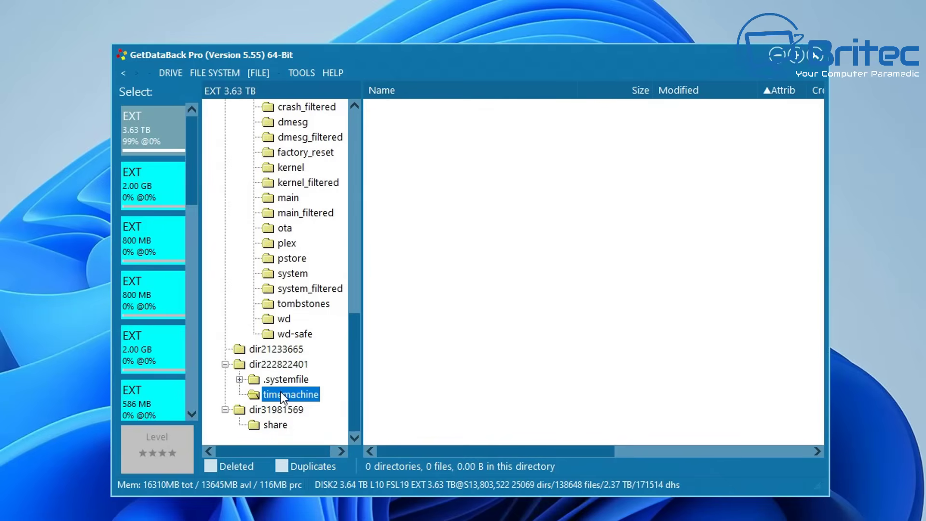
left_click(283, 416)
left_click(283, 426)
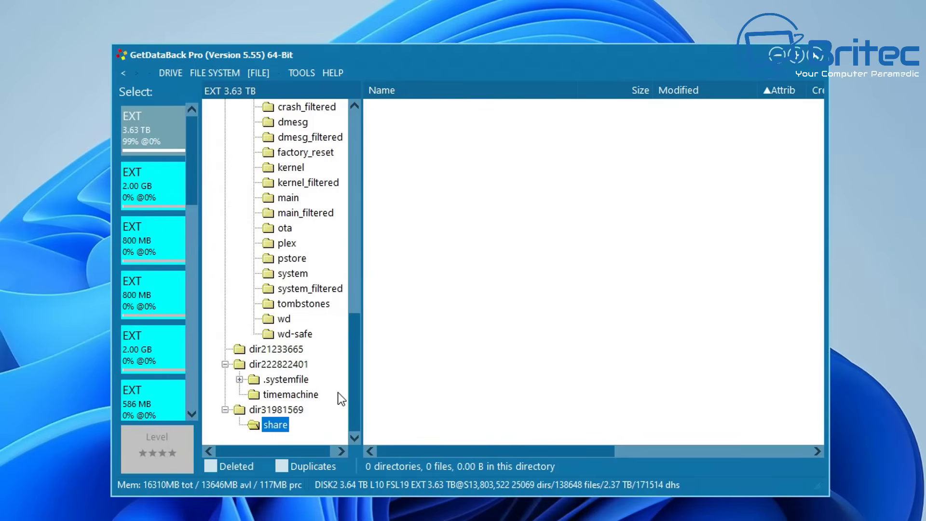
scroll(296, 391, "up", 9)
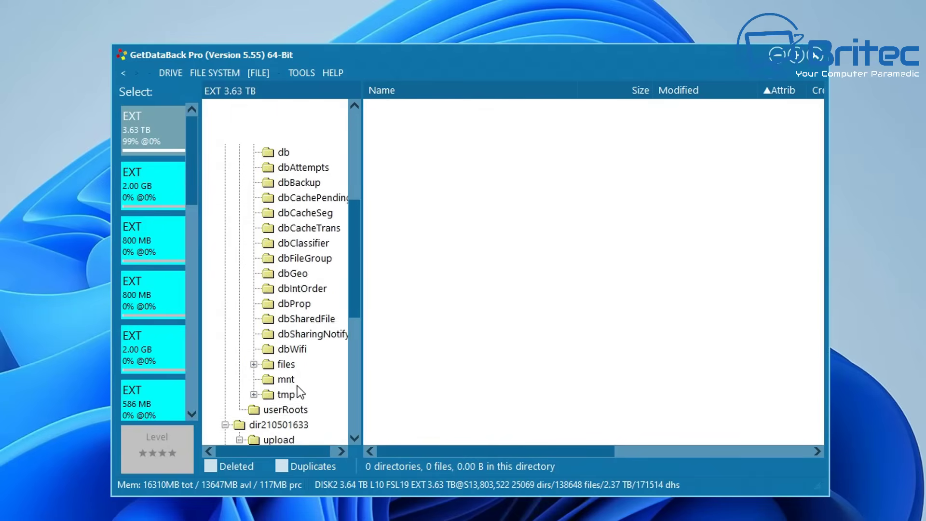
scroll(297, 384, "up", 4)
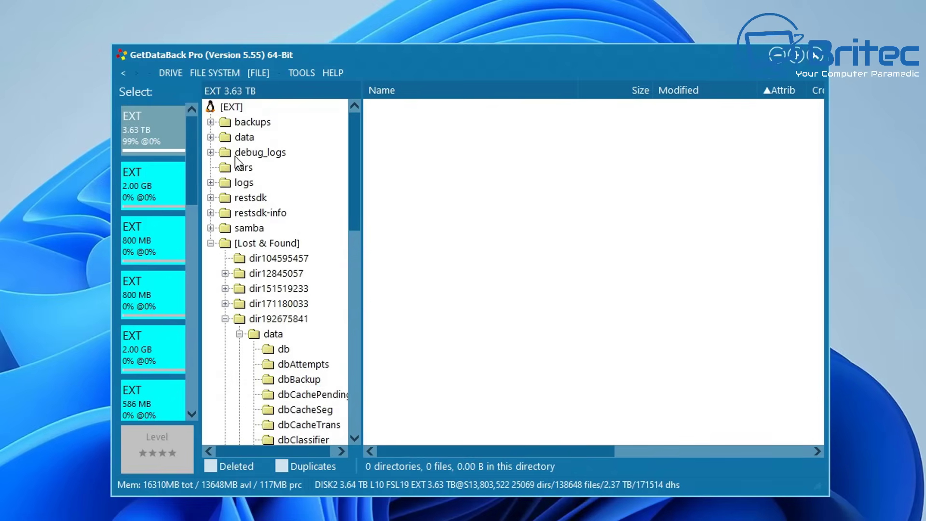
Expand data and list com.wdc.mycloud.samba's files: nmbd, smb.conf, smbd, smbpasswd (26.4 MB).
left_click(228, 138)
double_click(227, 137)
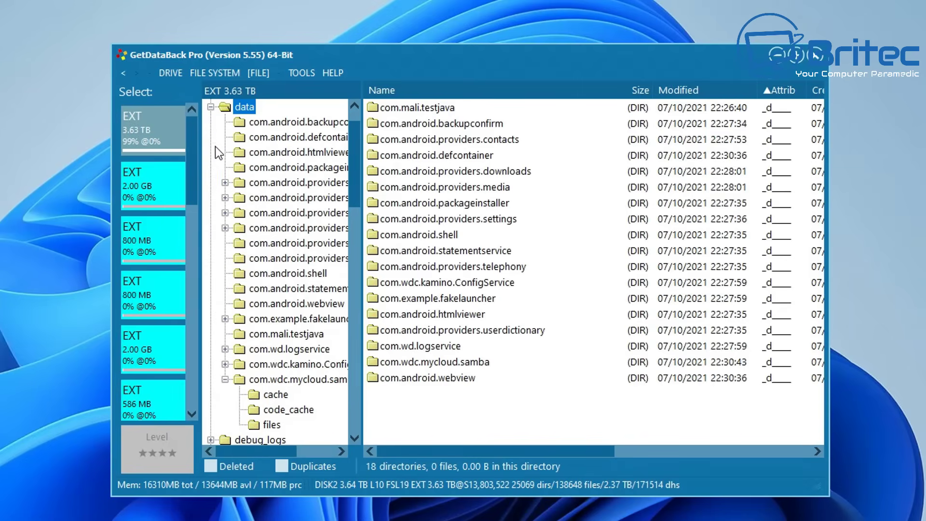
scroll(326, 389, "down", 1)
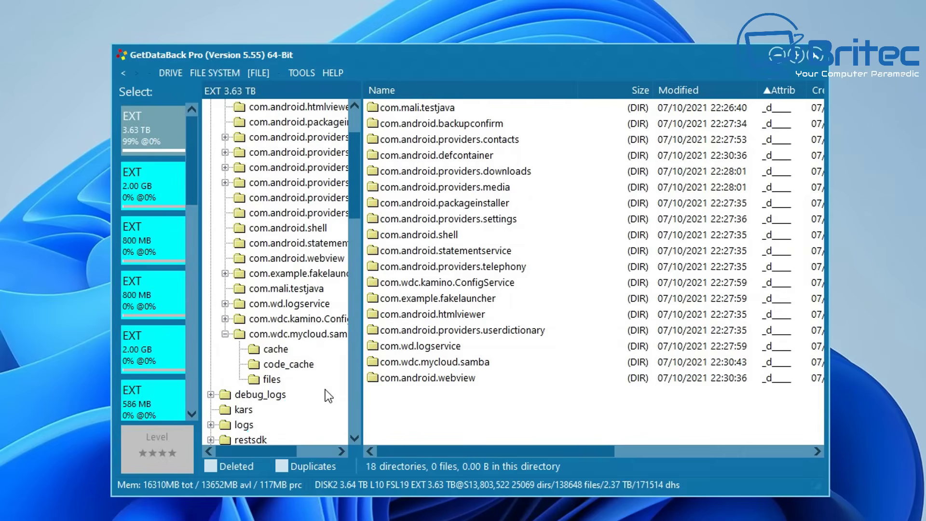
left_click(265, 379)
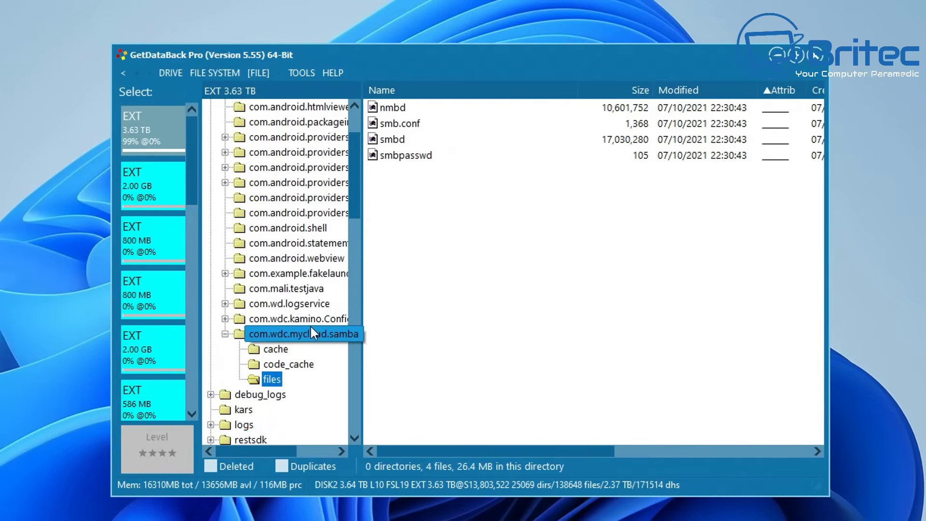
scroll(311, 324, "up", 2)
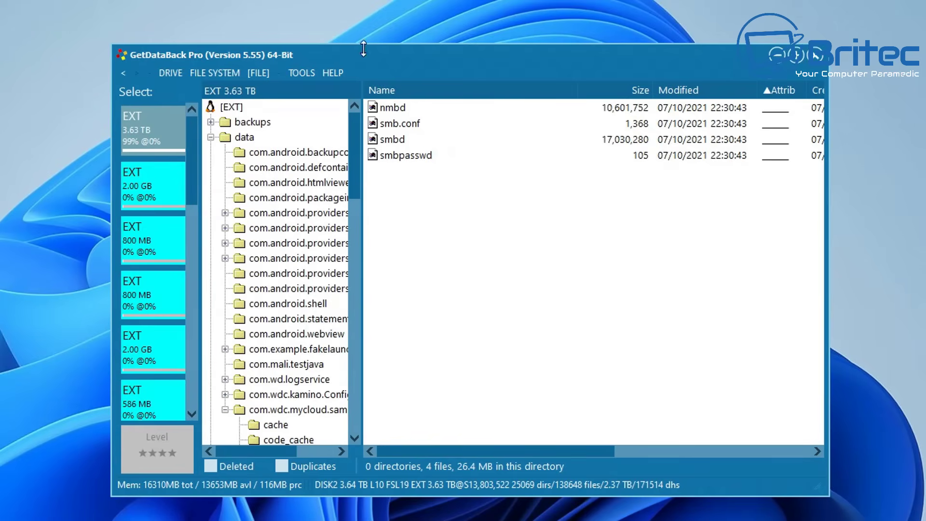
Remount the 3.63 TB EXT file system via FILE SYSTEM > Mount file system.
left_click(309, 70)
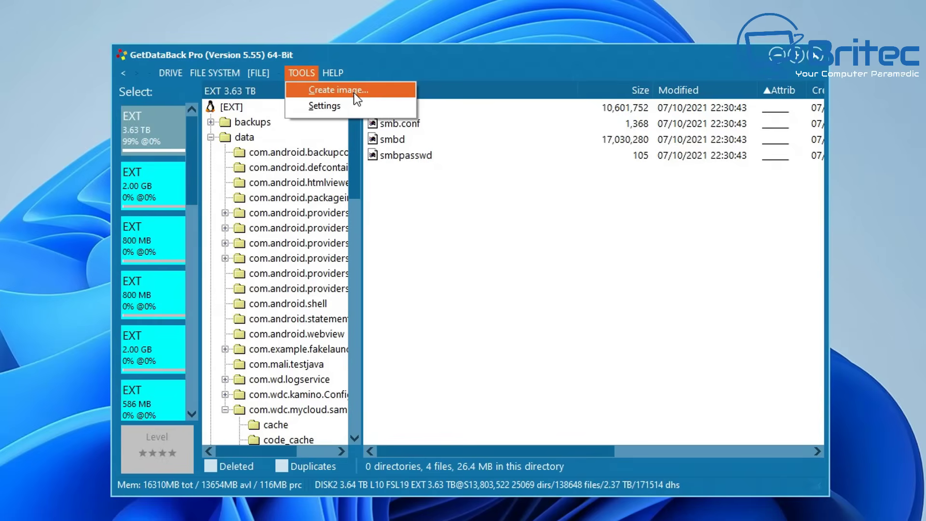
left_click(267, 76)
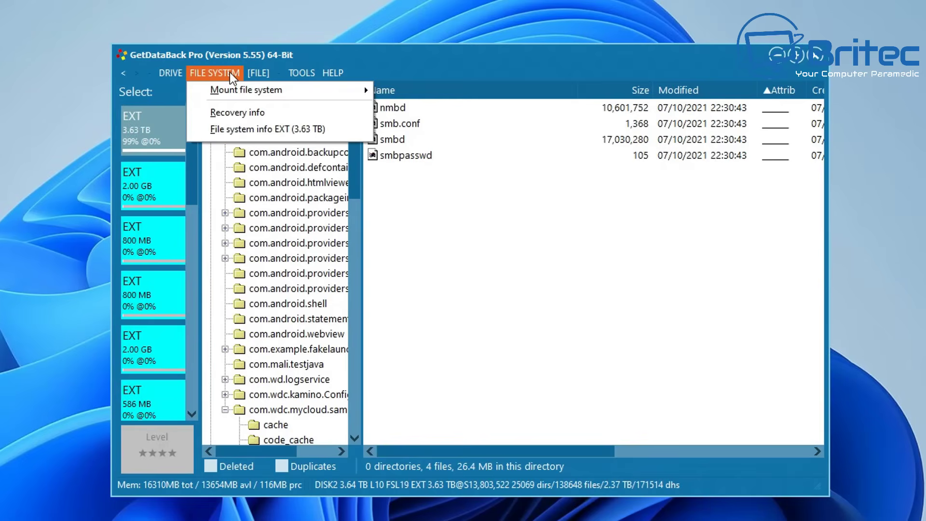
mouse_move(239, 75)
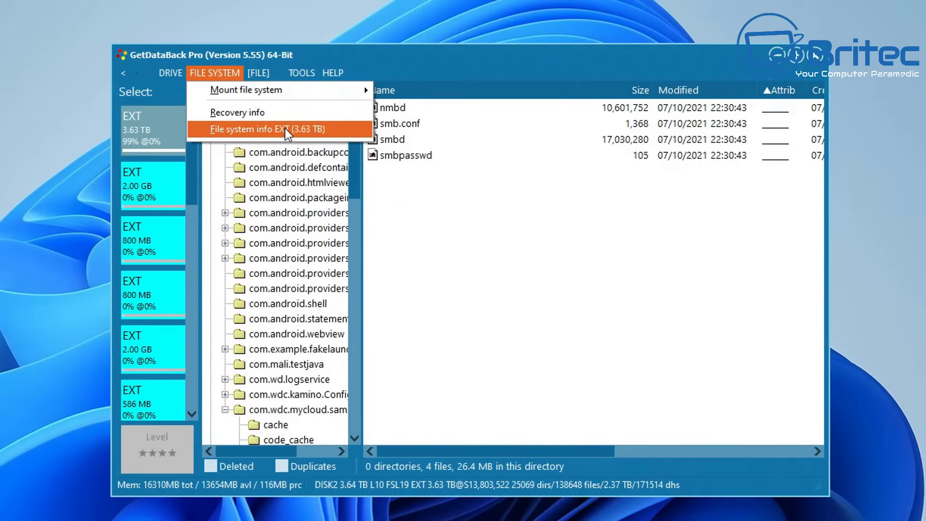
mouse_move(282, 99)
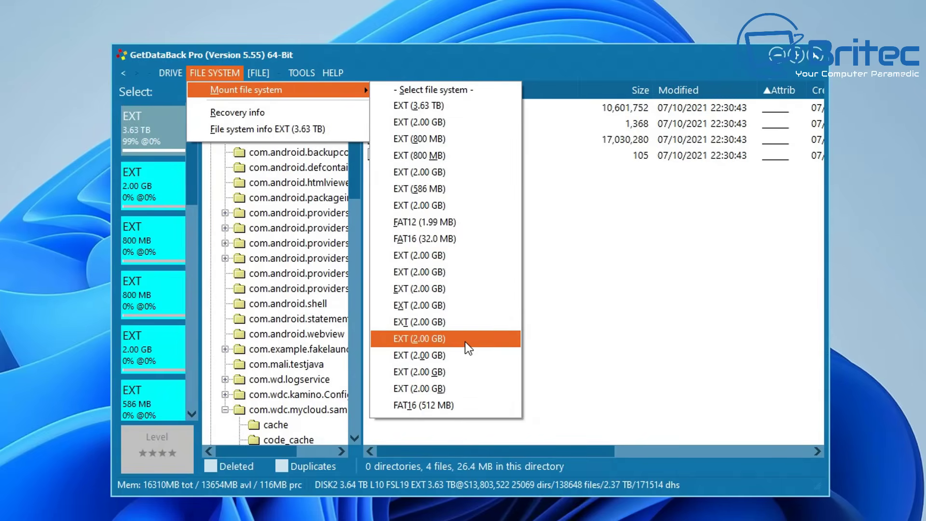
left_click(436, 106)
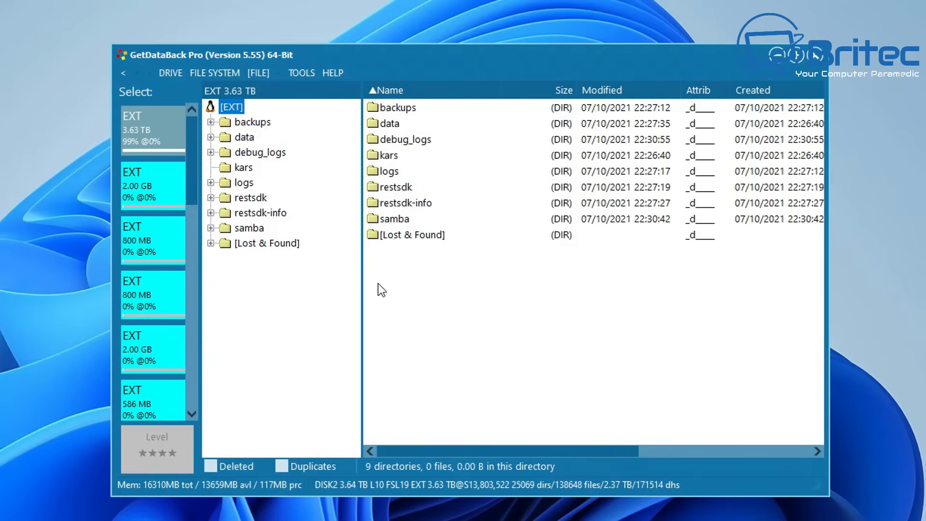
Expand Lost & Found, then show backup (B:) root in File Explorer with a wider Name column.
left_click(261, 245)
left_click(210, 243)
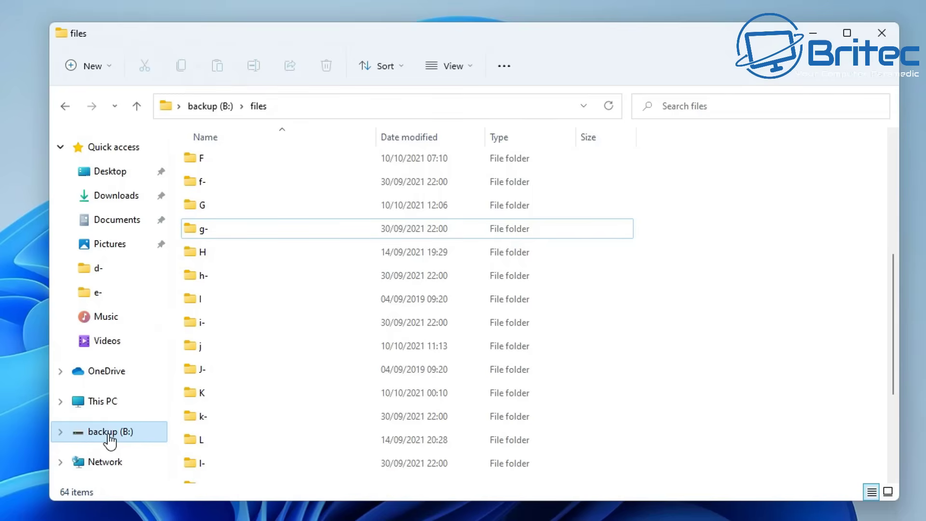
right_click(109, 437)
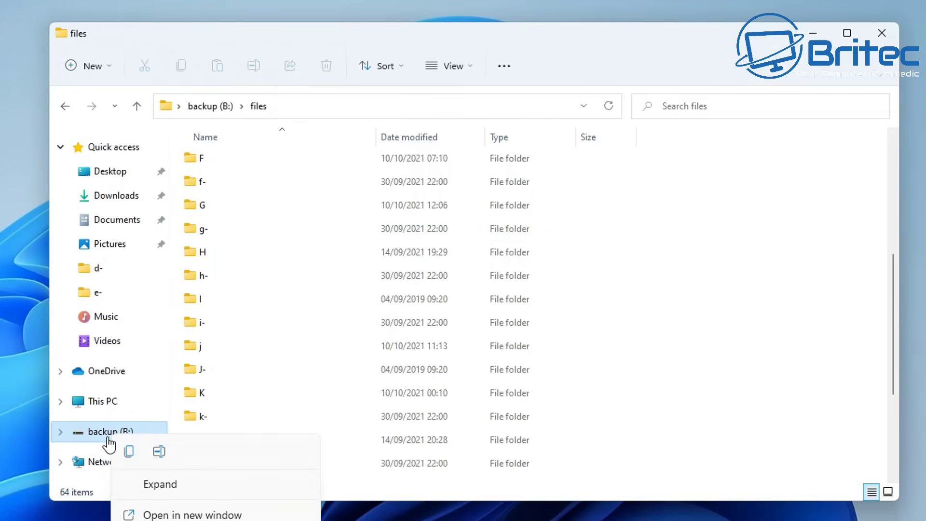
left_click(101, 433)
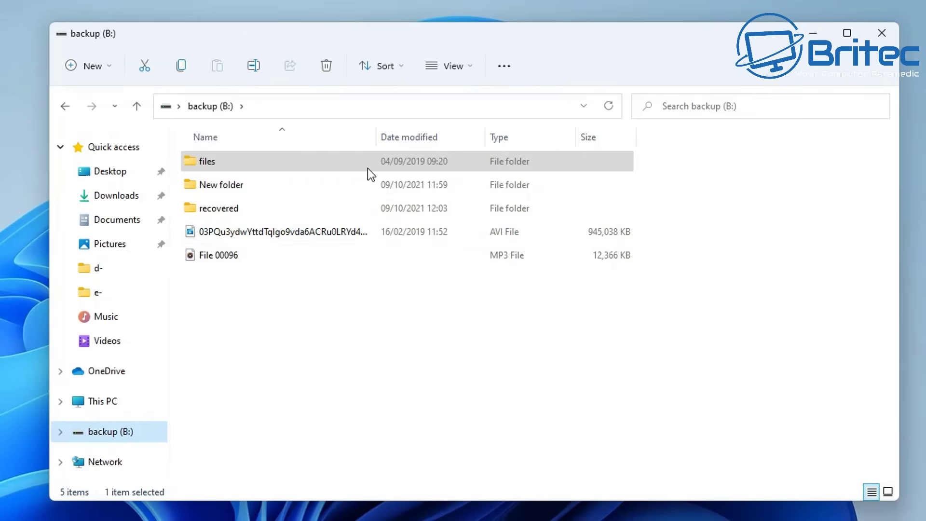
left_click_drag(380, 141, 408, 152)
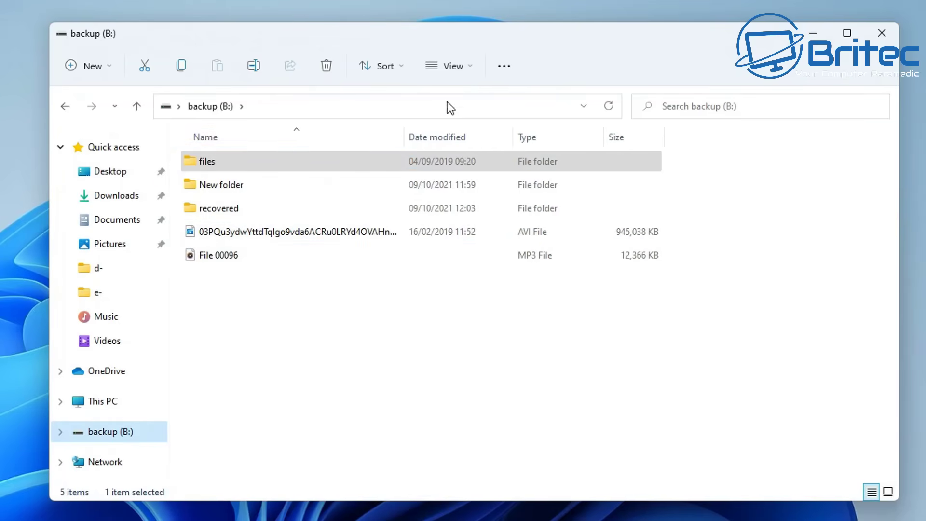
In Folder Options View, show hidden files and uncheck 'Hide extensions for known file types'.
left_click(467, 66)
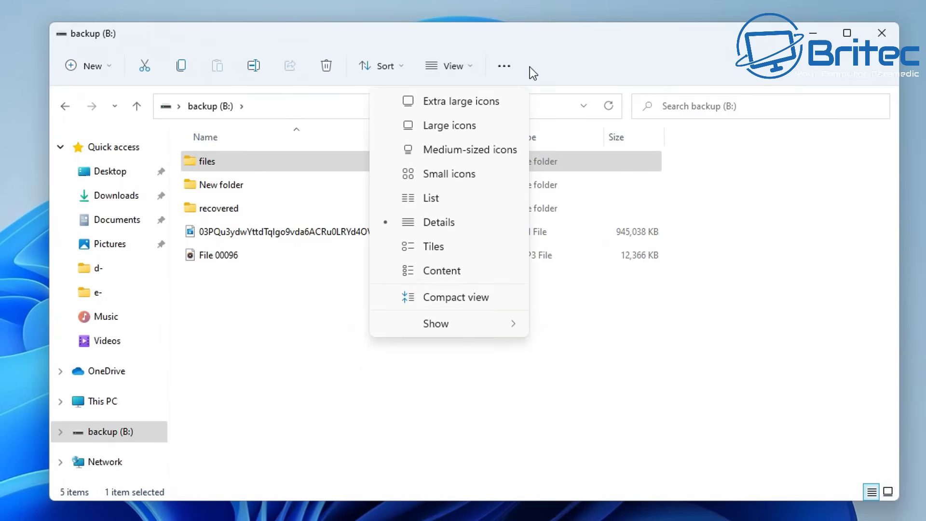
left_click(503, 66)
left_click(504, 67)
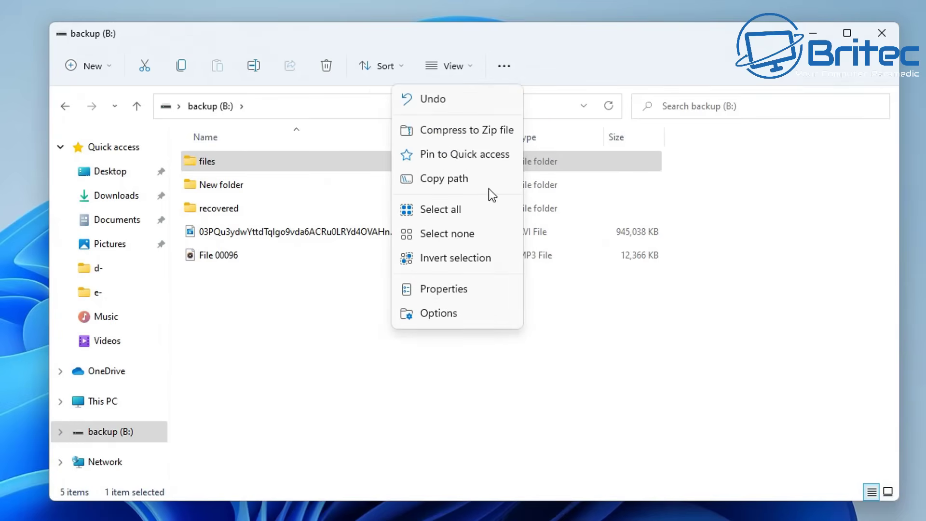
left_click(439, 314)
left_click_drag(164, 156, 360, 128)
left_click(321, 152)
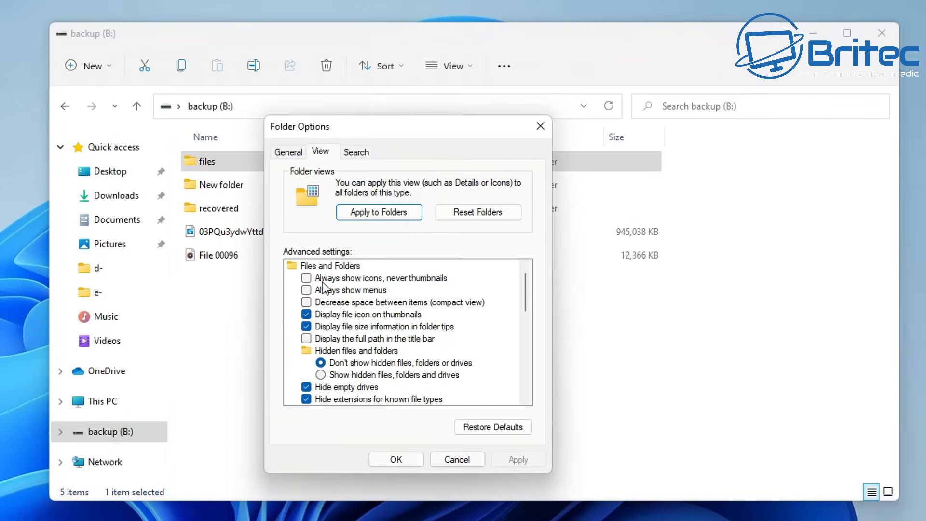
left_click(322, 376)
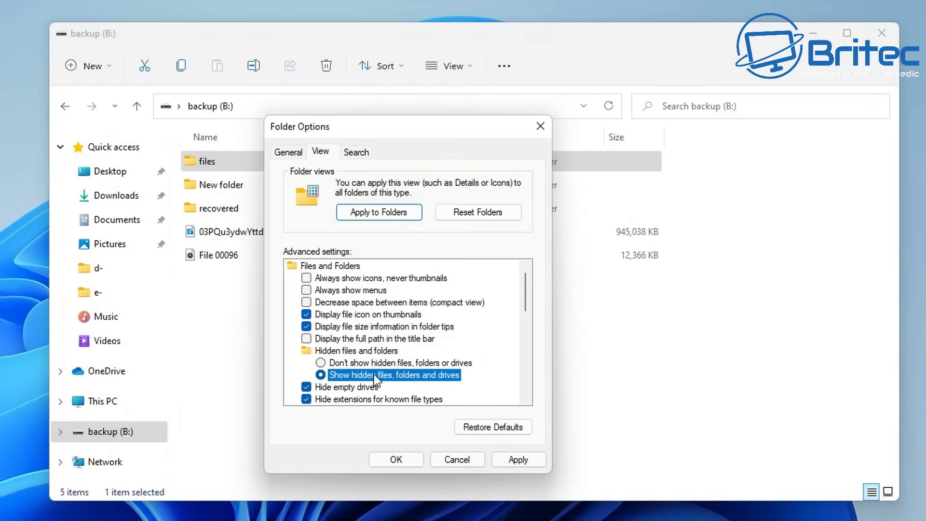
scroll(375, 380, "down", 3)
left_click(307, 363)
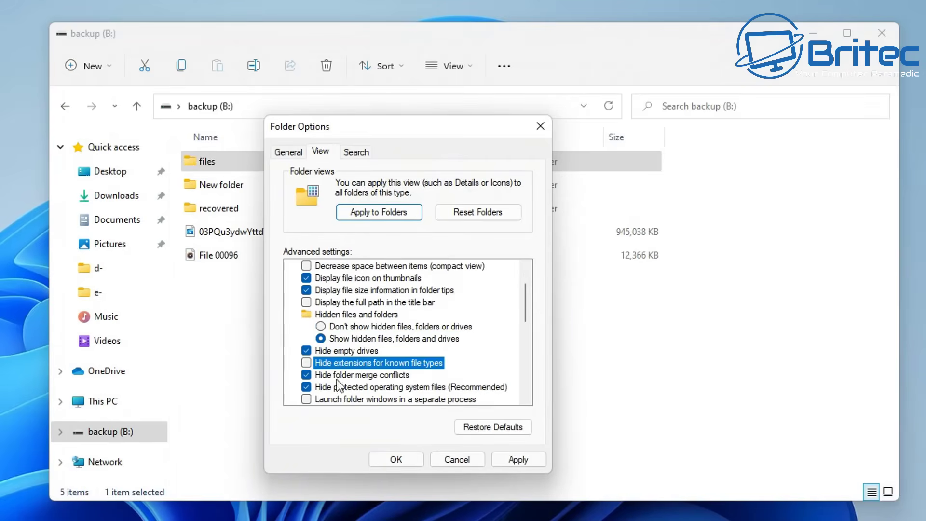
left_click(503, 461)
left_click(394, 459)
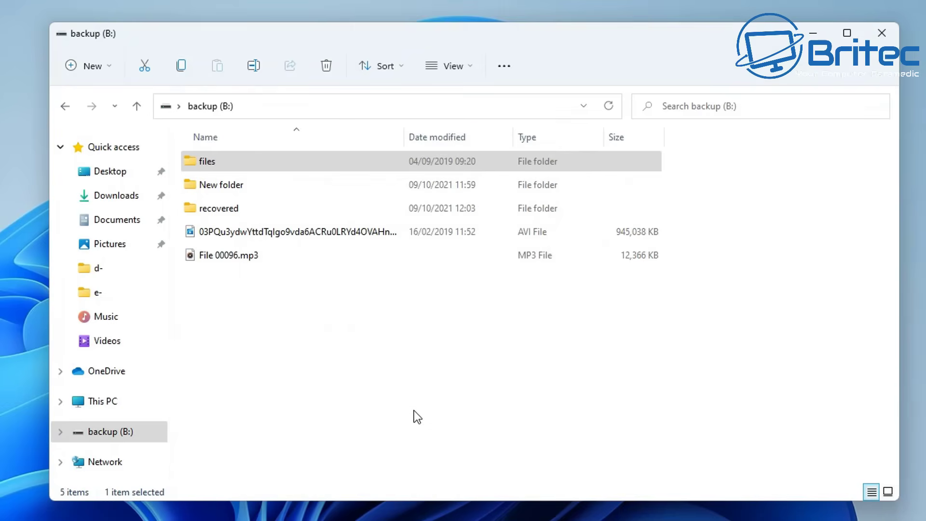
Widen the Name column to reveal the full .avi file name, then open the files folder.
double_click(403, 135)
left_click_drag(428, 135, 454, 137)
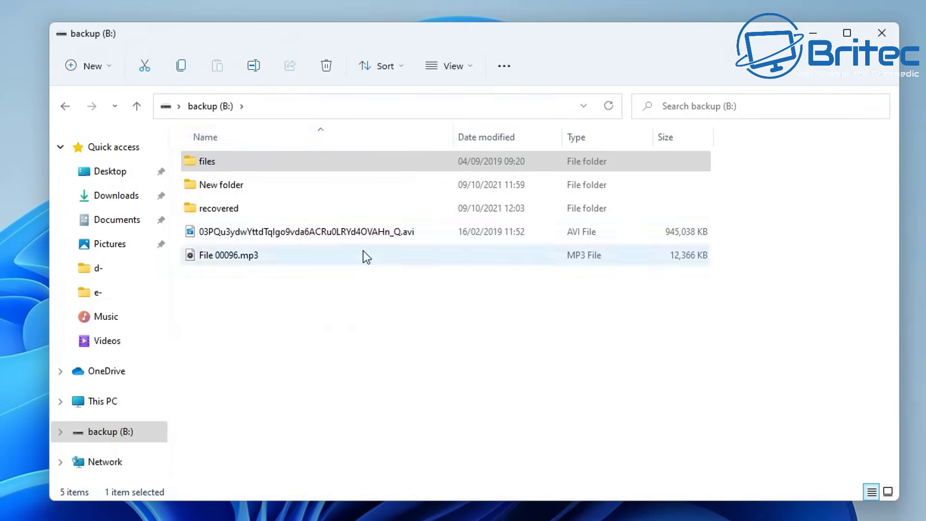
left_click(380, 236)
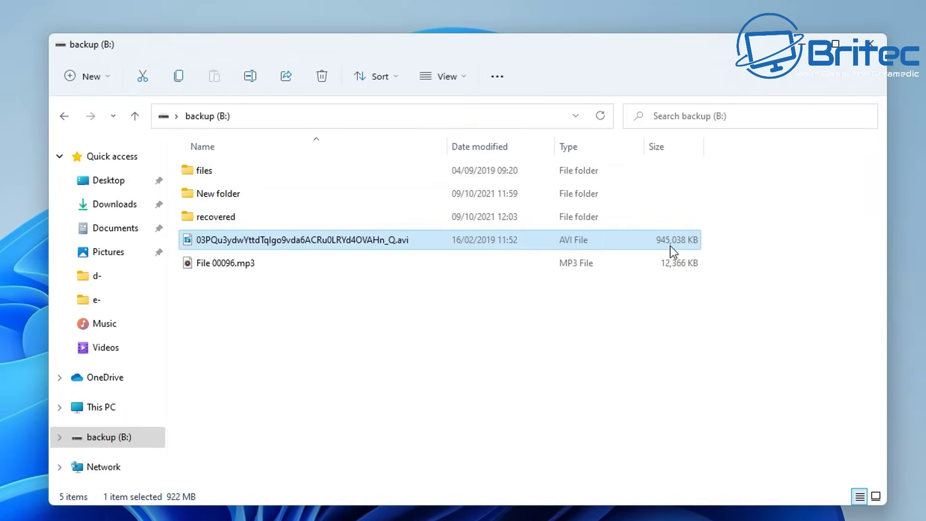
double_click(209, 172)
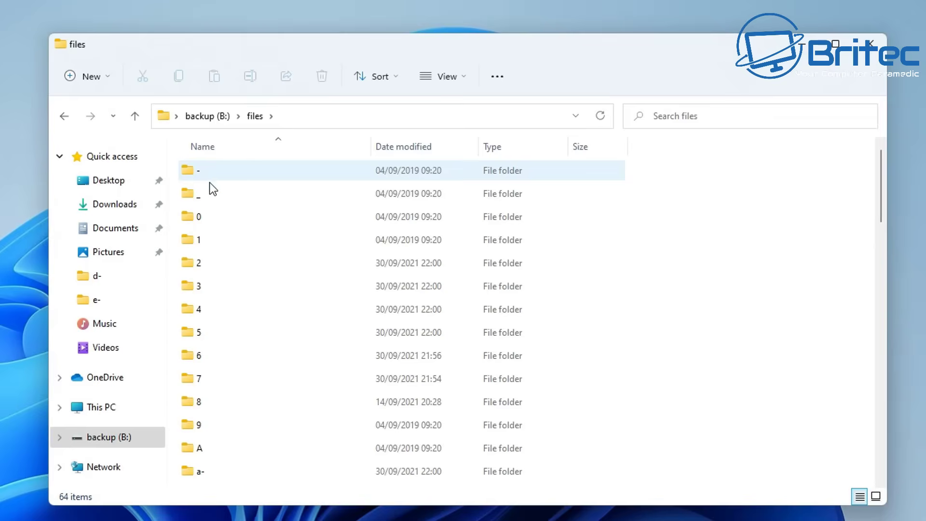
Browse recovered folder 1 with a widened Name column, then return to files.
double_click(205, 241)
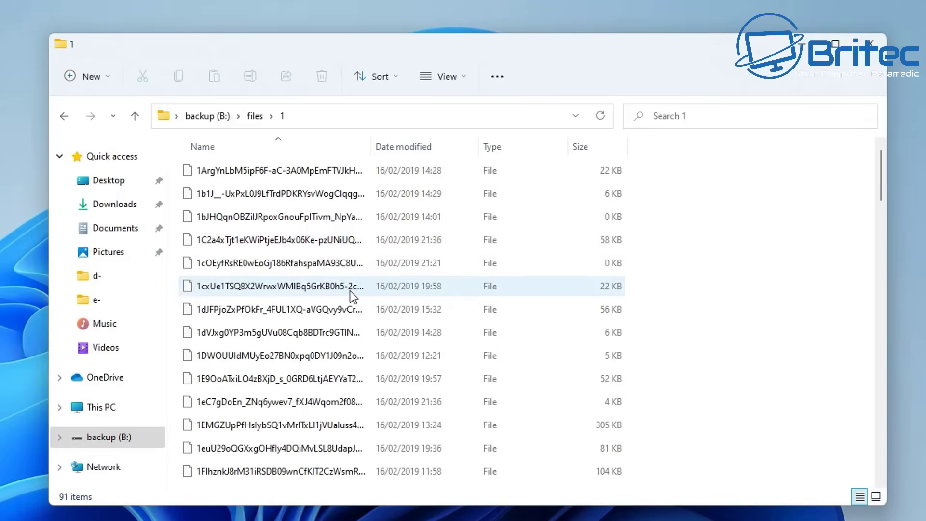
scroll(349, 308, "down", 4)
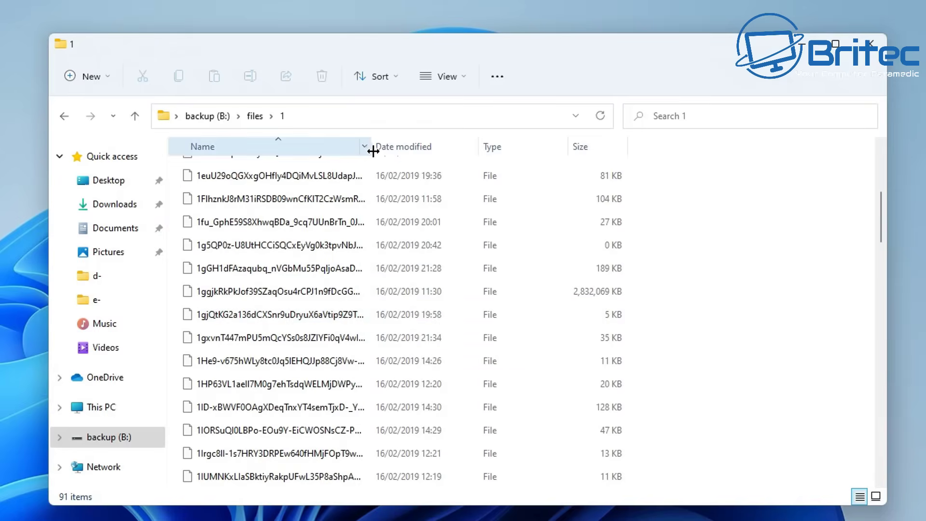
left_click_drag(375, 151, 448, 148)
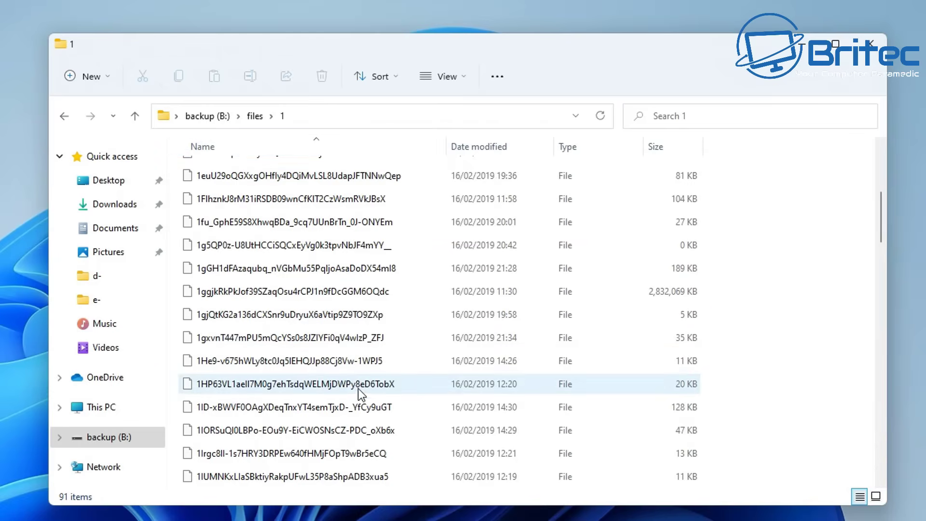
scroll(357, 393, "down", 12)
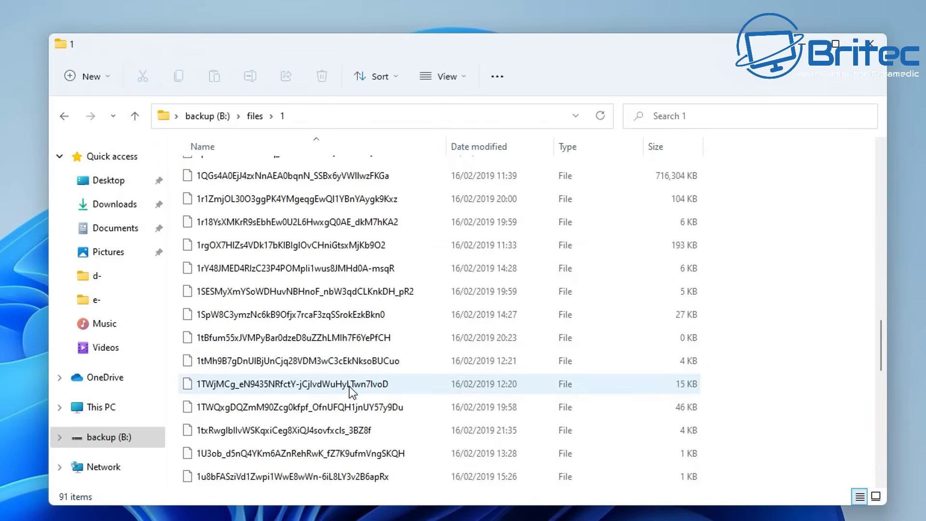
scroll(350, 386, "down", 6)
scroll(349, 385, "down", 5)
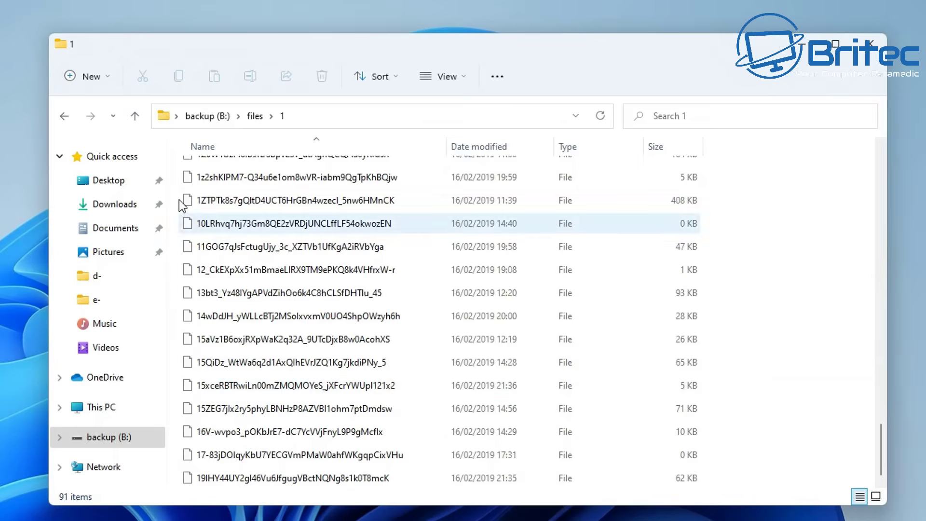
left_click(64, 118)
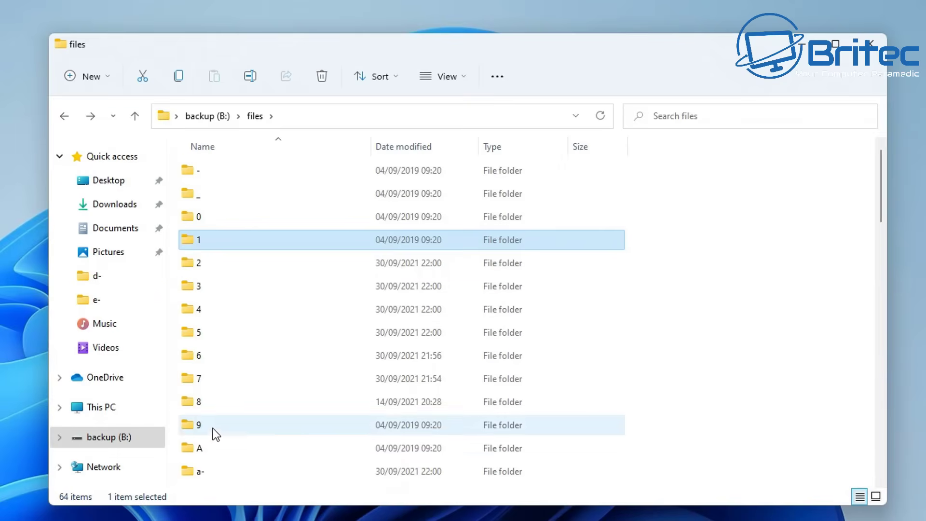
Browse recovered folder 9, then return to the files folder.
scroll(215, 433, "down", 1)
double_click(198, 365)
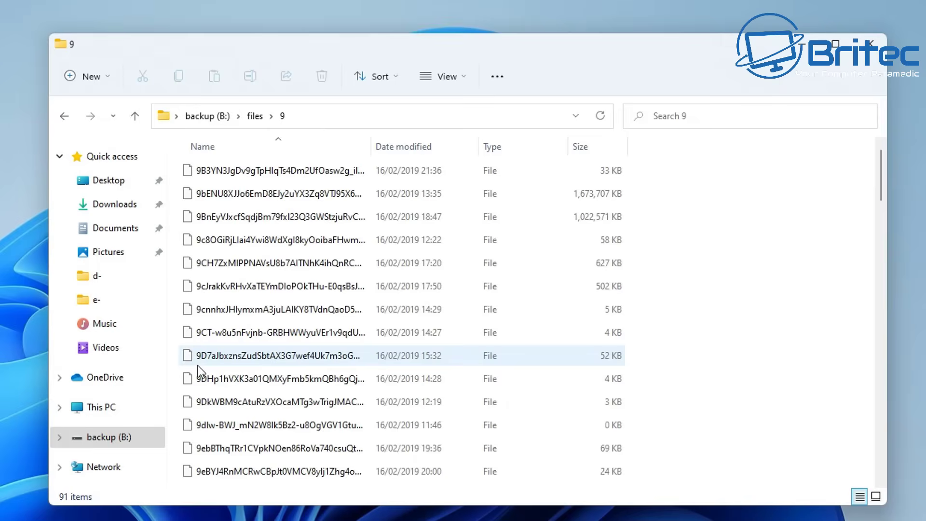
scroll(209, 366, "down", 3)
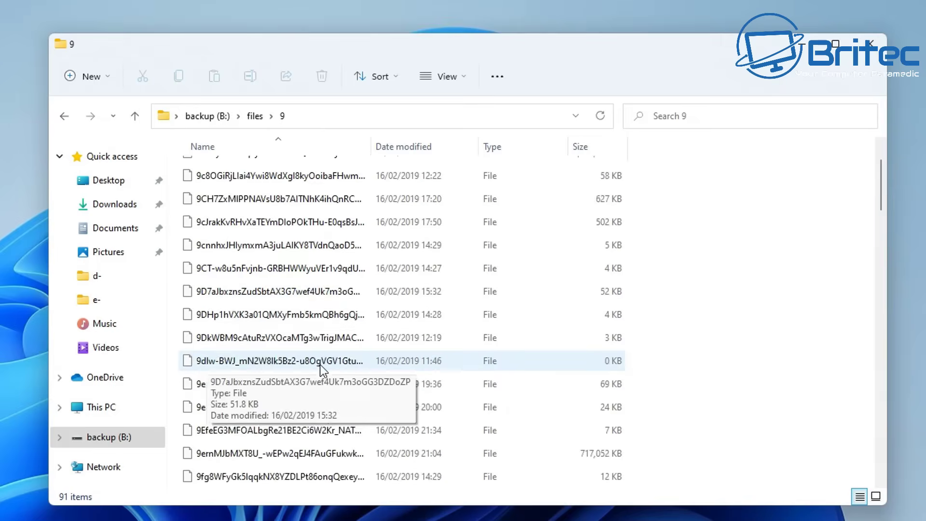
scroll(323, 367, "down", 6)
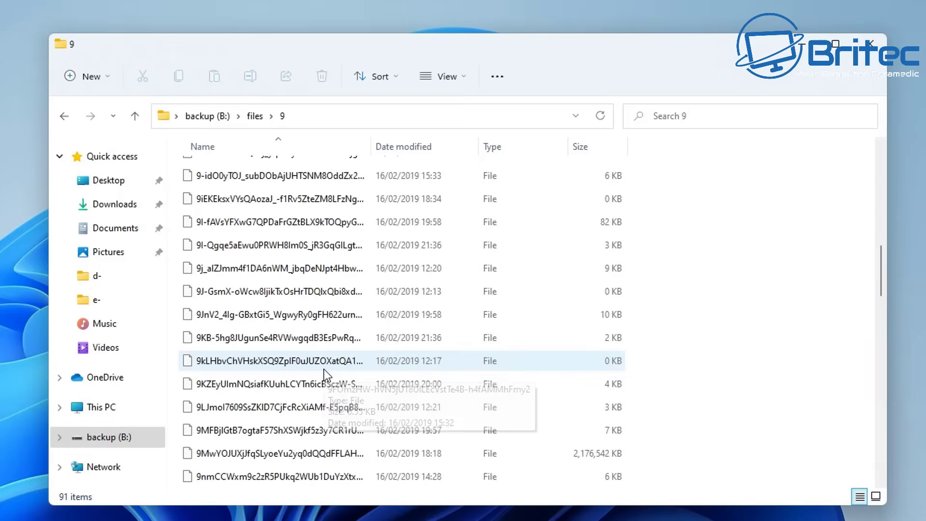
scroll(324, 369, "down", 3)
scroll(323, 369, "down", 2)
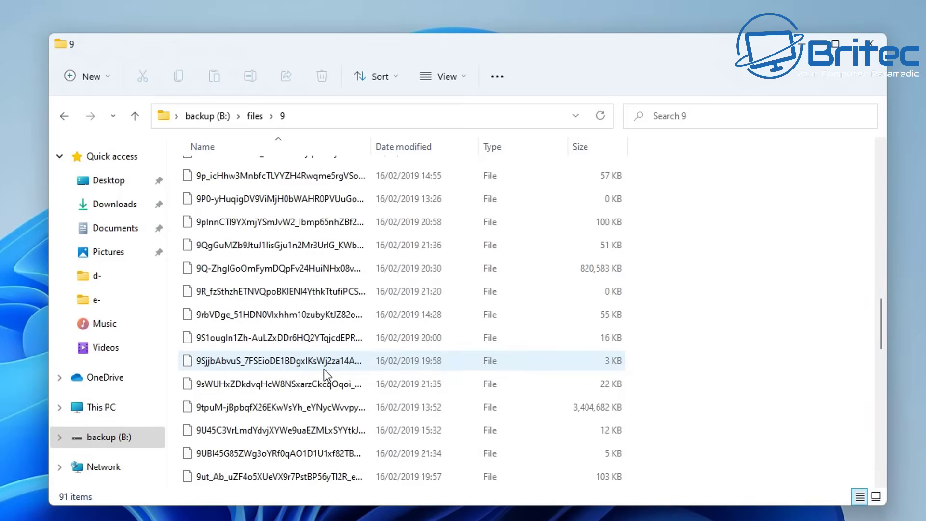
left_click(62, 119)
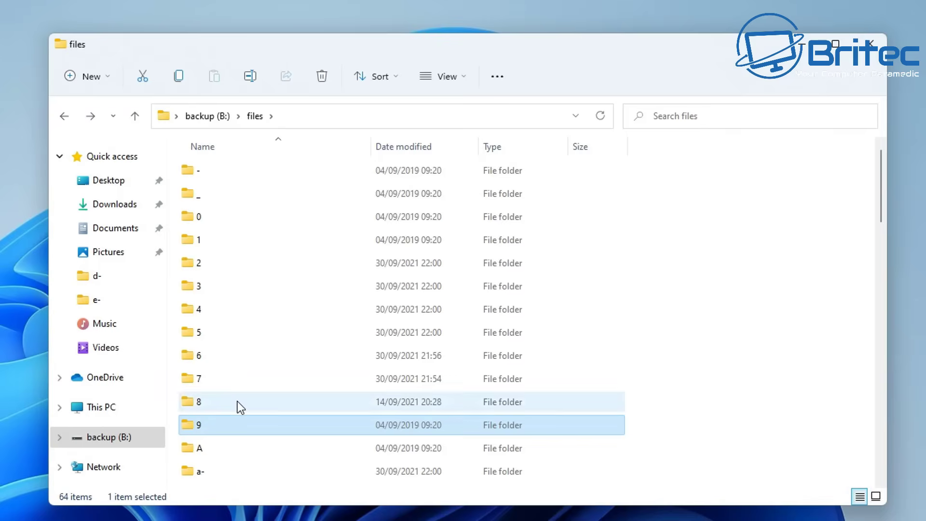
Open folder A, select the 5,564 KB file and widen the Name column.
scroll(234, 404, "down", 2)
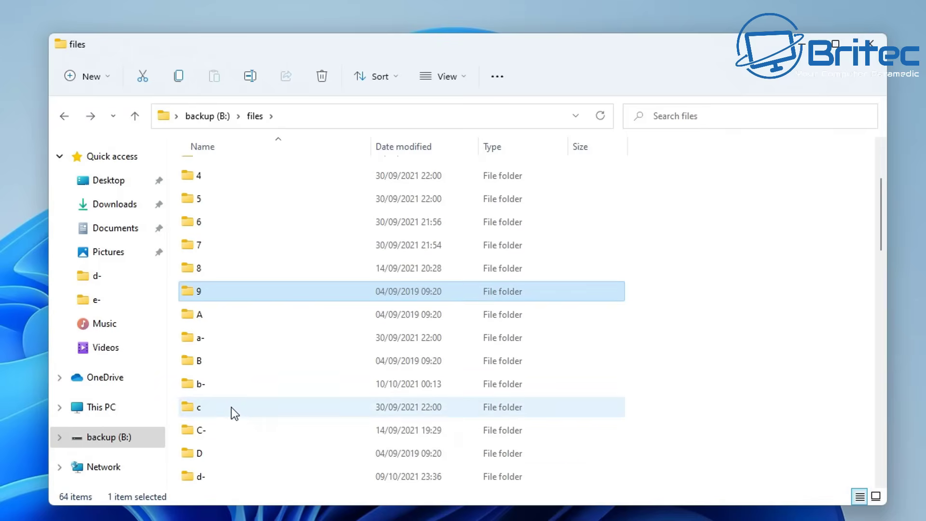
double_click(194, 323)
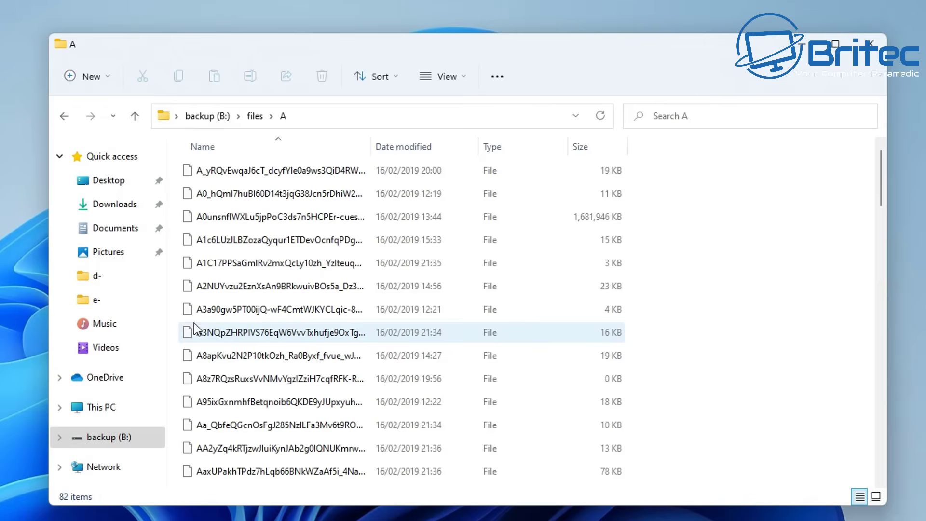
scroll(282, 343, "down", 4)
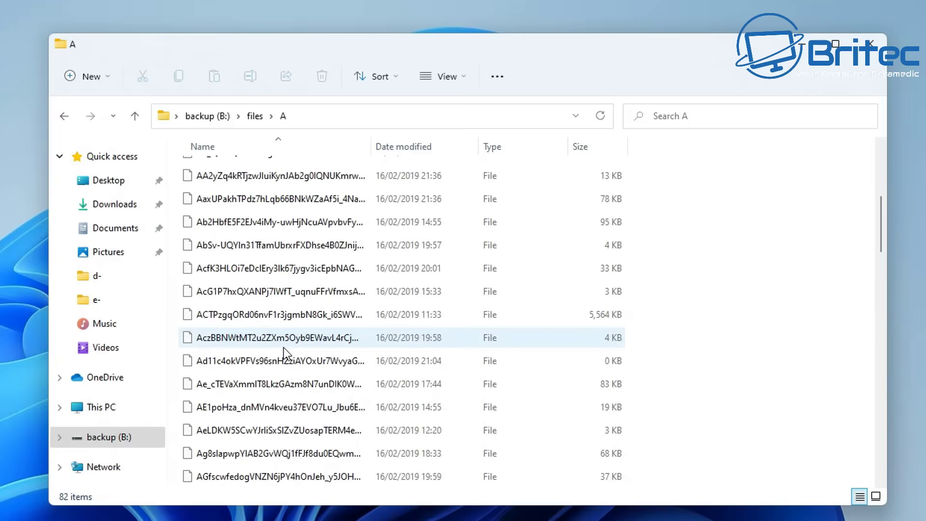
left_click(277, 314)
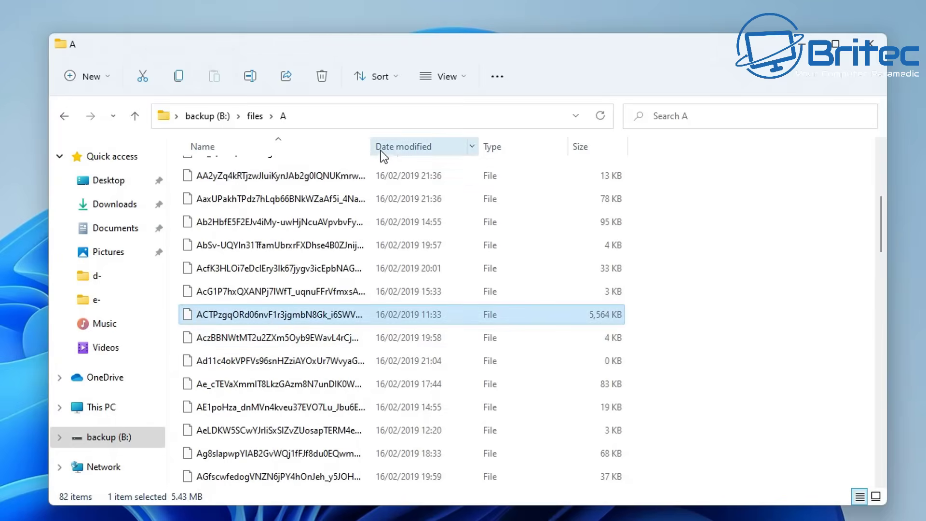
left_click_drag(372, 145, 434, 146)
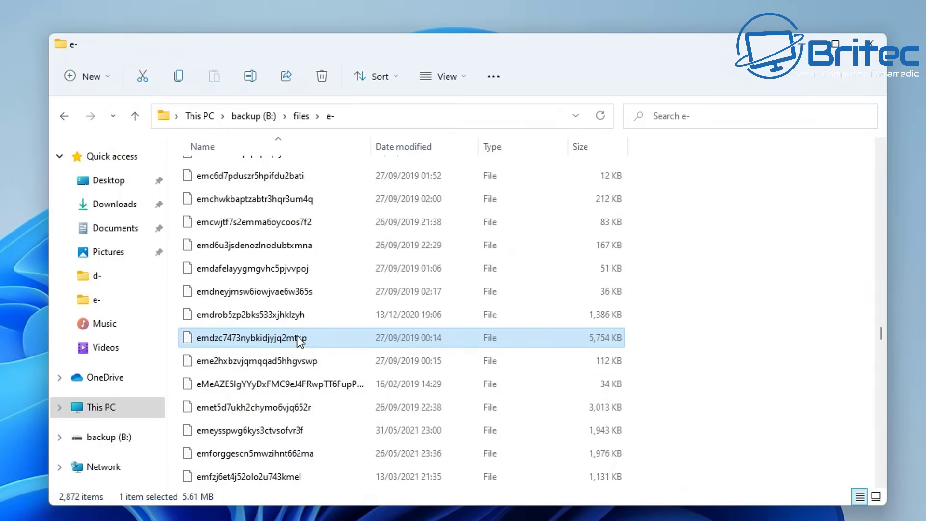
Rename emdzc7473nybkidjyjq2mtxp by appending .png, then reselect the whole name for editing.
right_click(298, 338)
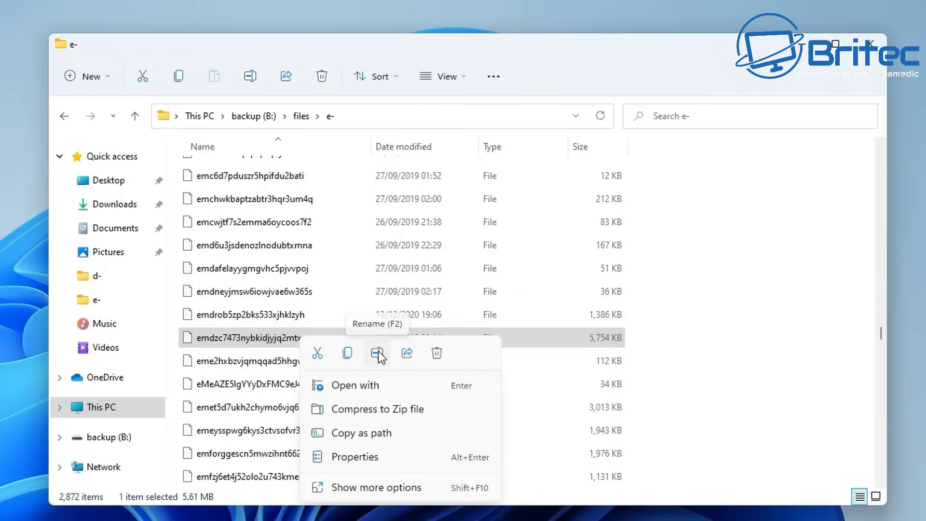
left_click(379, 352)
left_click(318, 337)
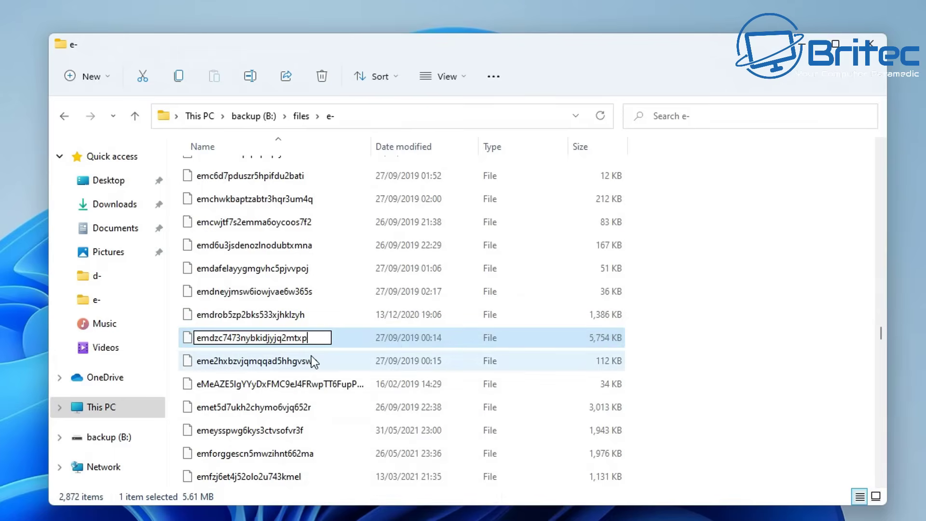
type(".png")
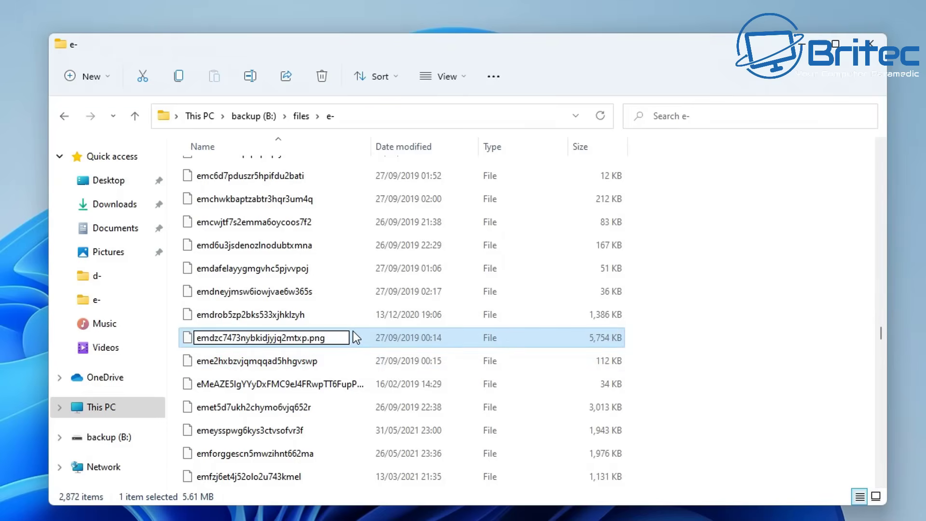
left_click(353, 331)
left_click(323, 344)
left_click(348, 340)
key("ctrl+a")
Open emdzc7473nybkidjyjq2mtxp.png in Photos and maximise the window to view the harbour picture.
key("Return")
double_click(360, 335)
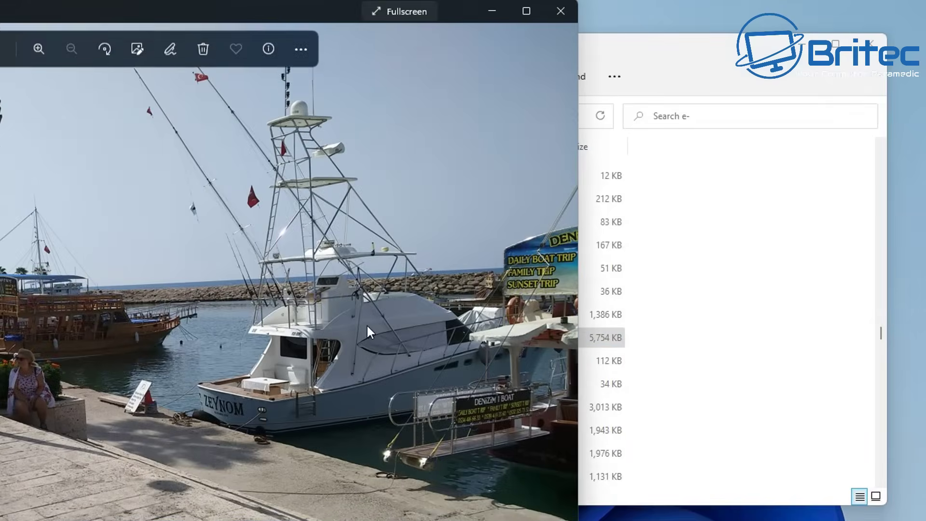
double_click(289, 18)
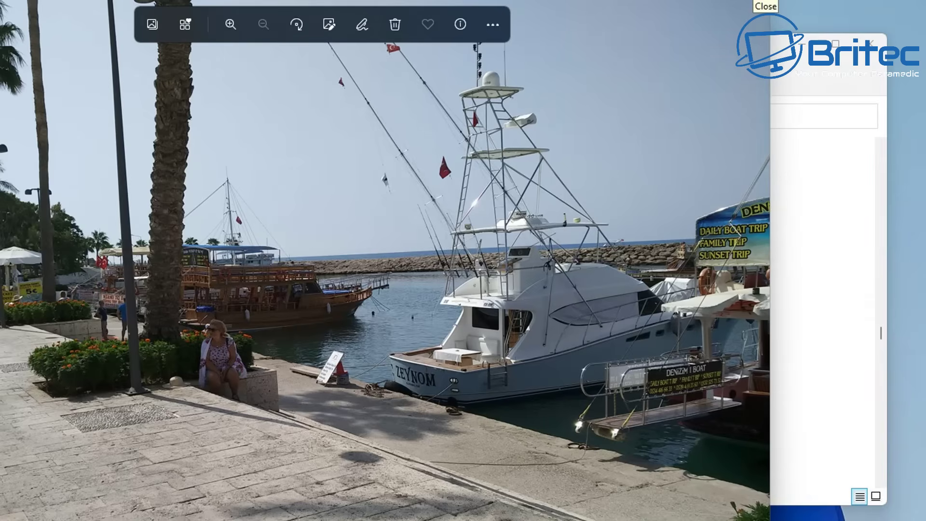
left_click(762, 6)
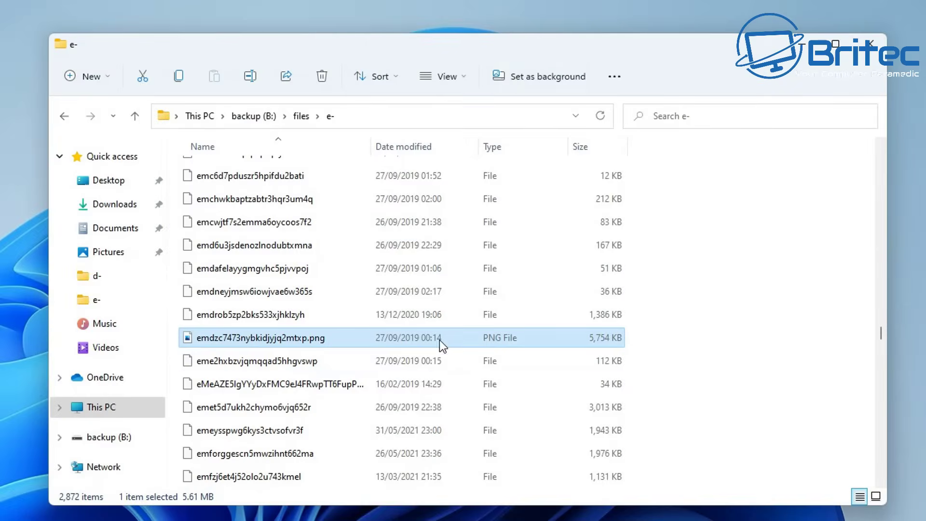